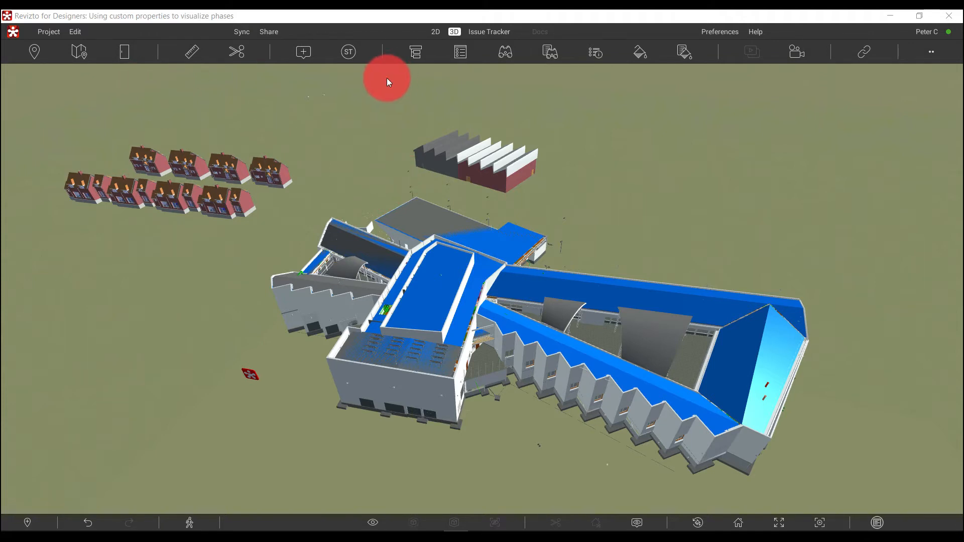
- Show the object tree in a narrower pane and select the Generic House 1.rvt link nested under the Generic House 1.rvt model
click(417, 52)
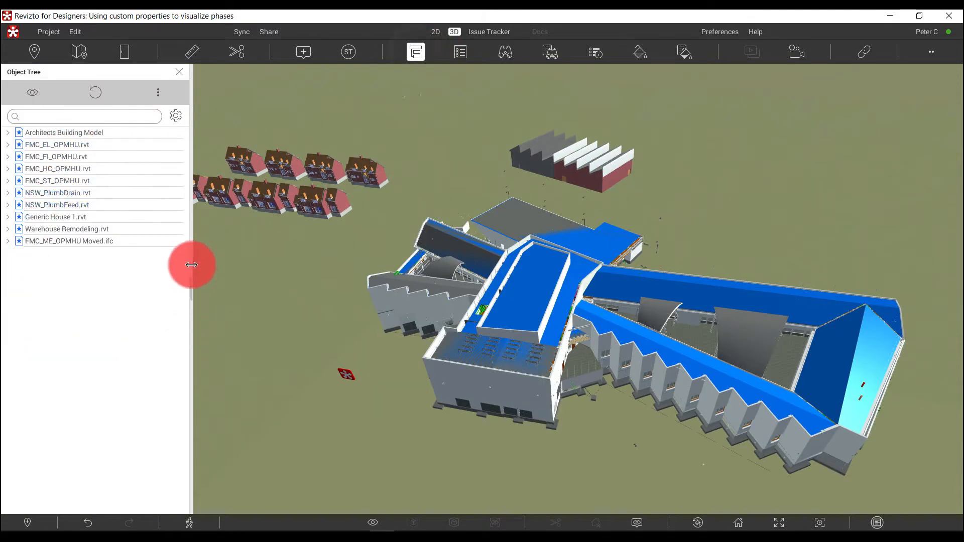
drag(192, 263, 132, 258)
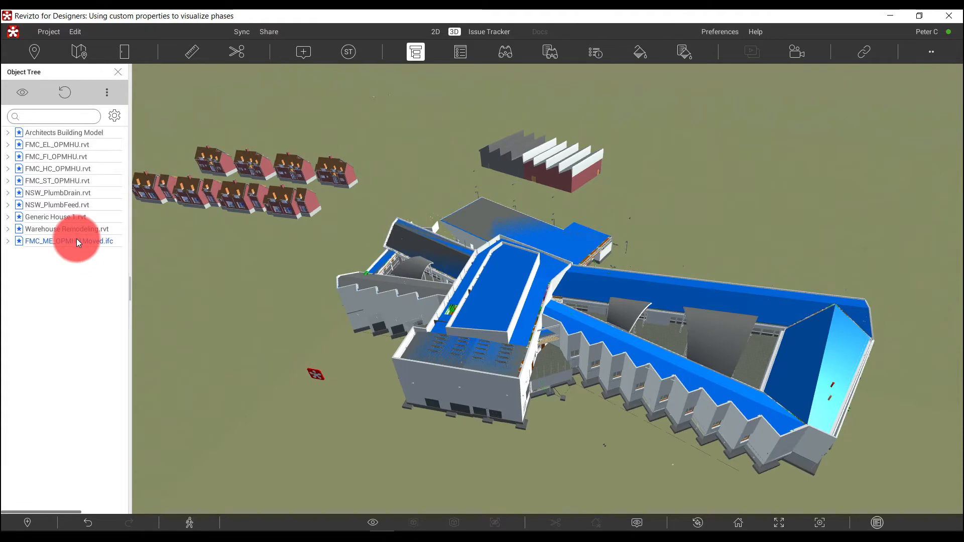
click(65, 219)
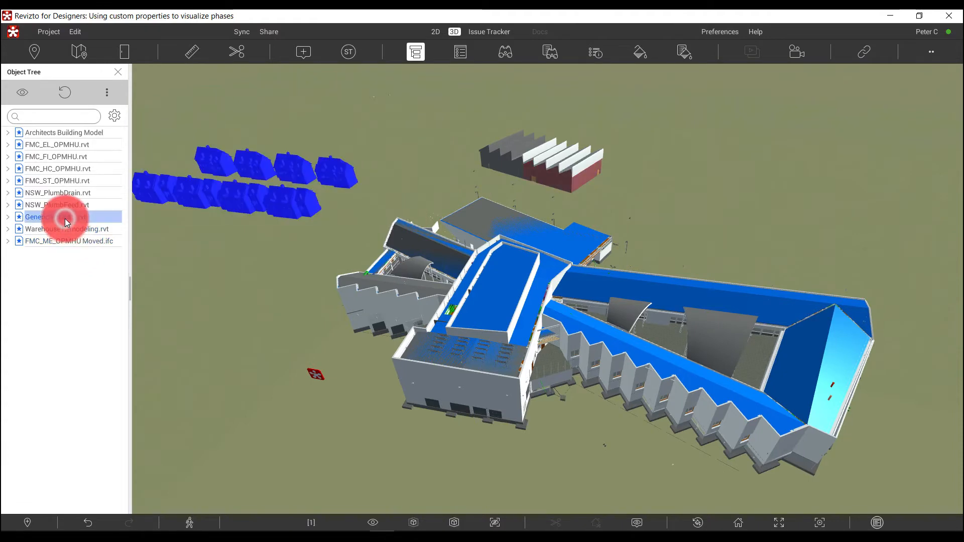
click(8, 217)
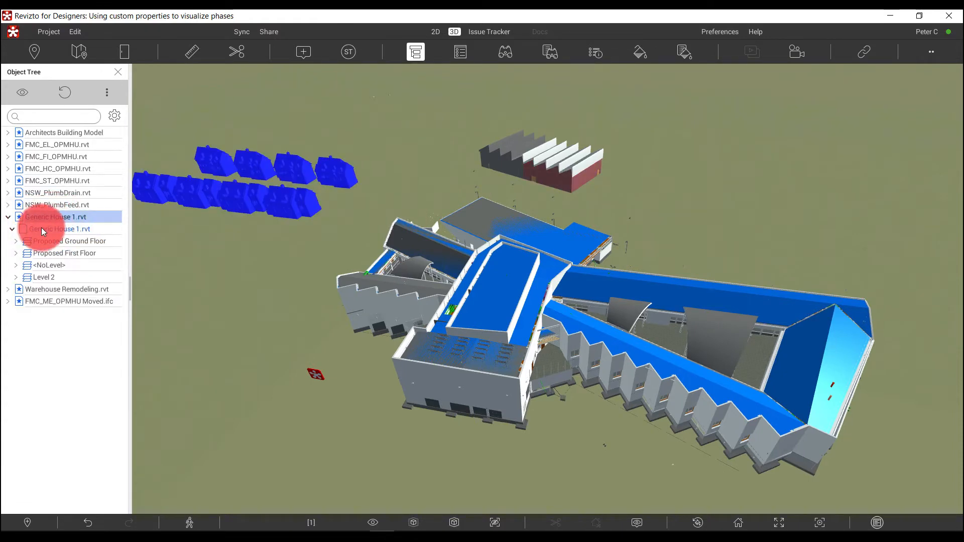
click(43, 229)
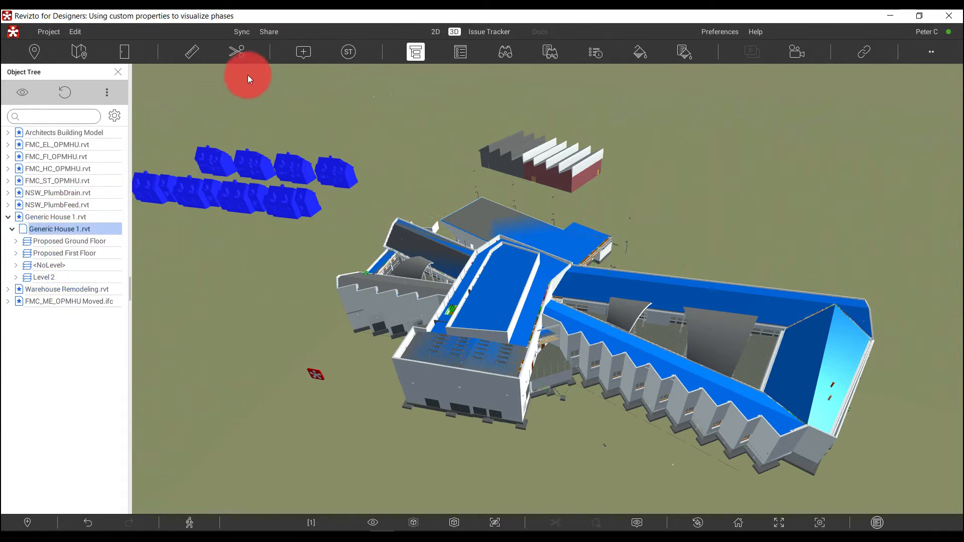
- Begin a custom property for the selected house link, with category Phase and a new property named Construction Sequence
click(460, 51)
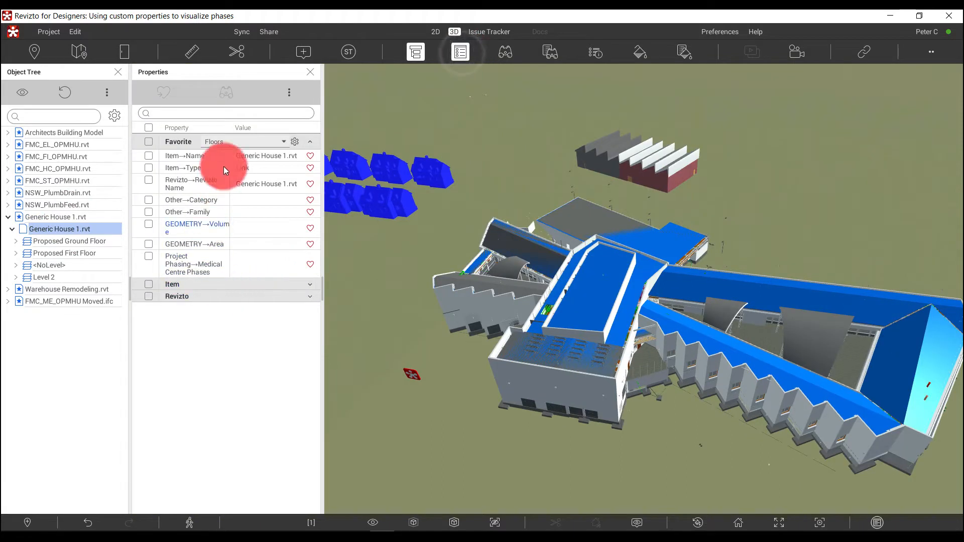
click(289, 92)
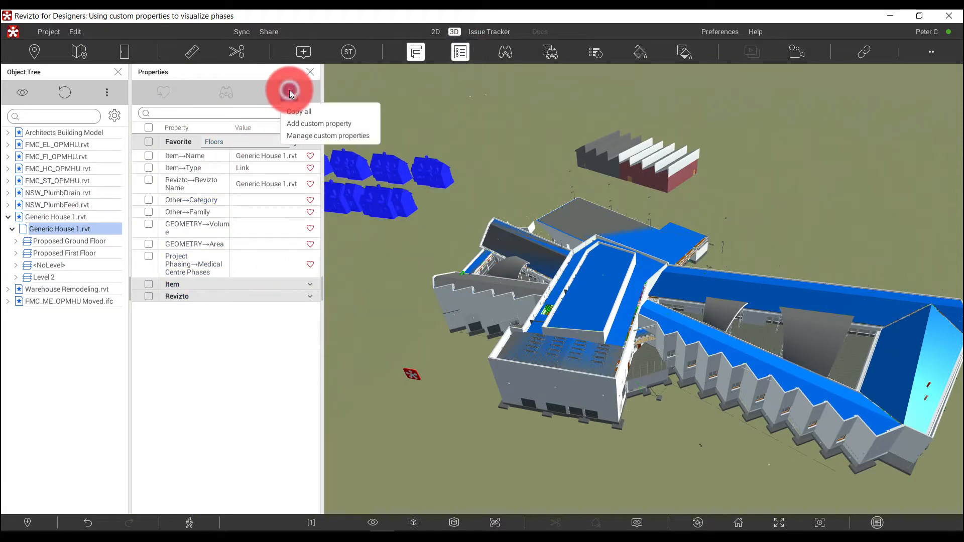
click(334, 123)
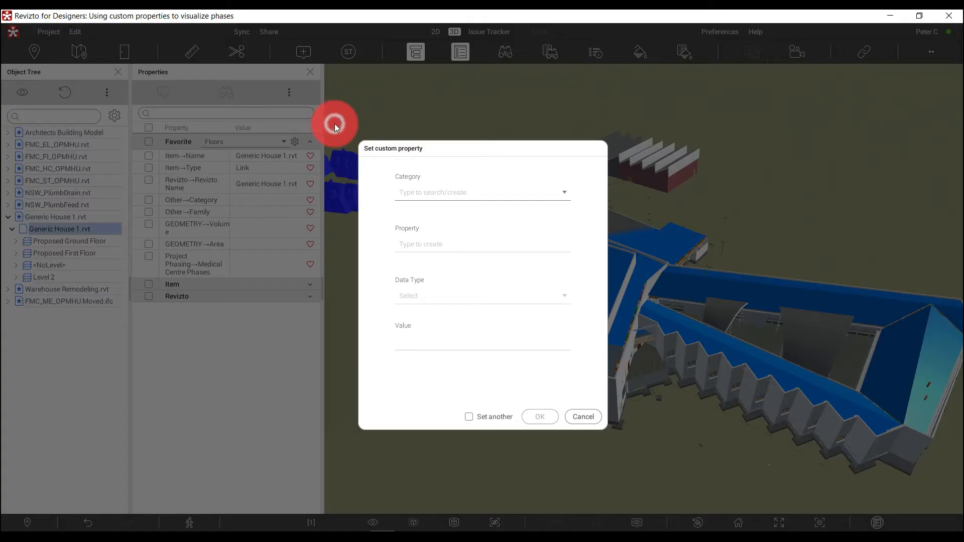
click(442, 196)
click(414, 244)
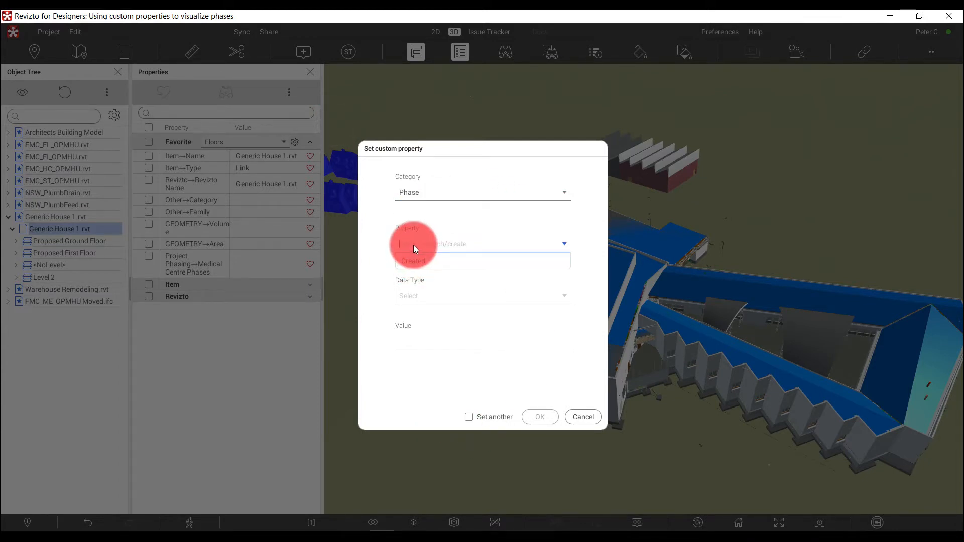
text(Cons)
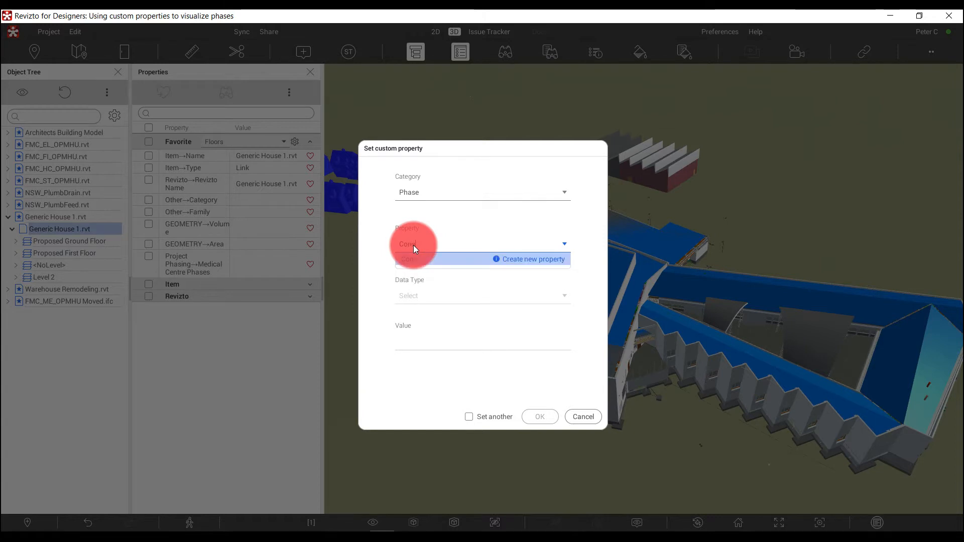
text(truction Sequence)
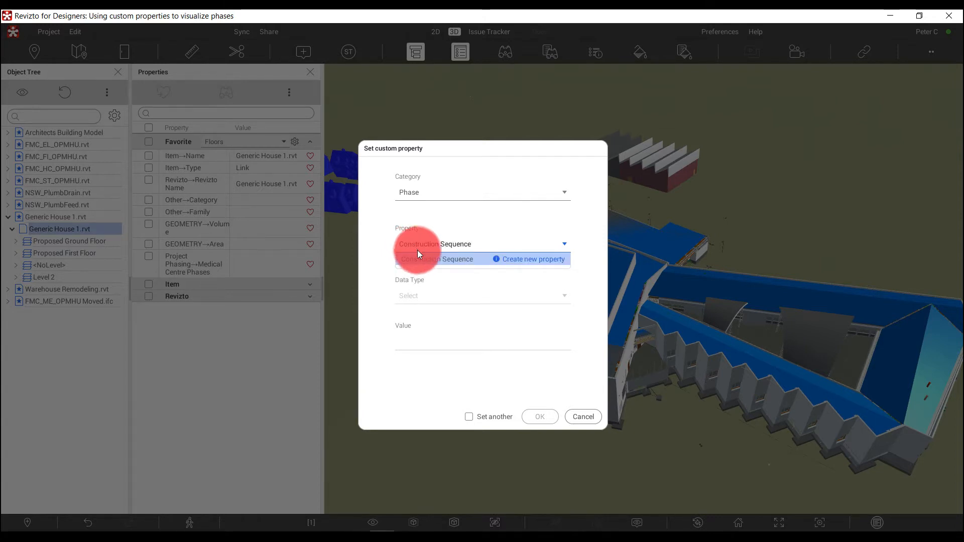
click(435, 259)
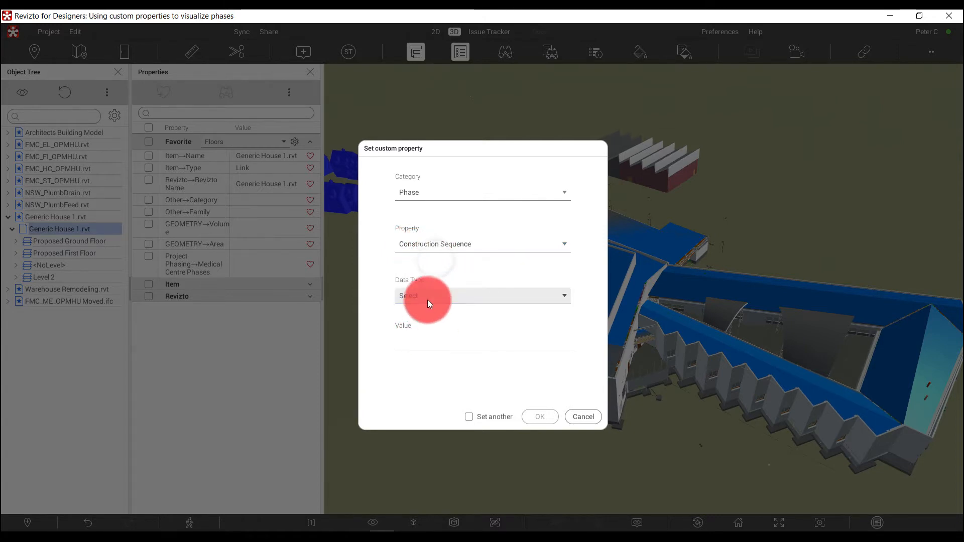
- Set the custom property's data type to Text and its value to "Phase 1 - Houses", and apply it
click(427, 297)
click(417, 348)
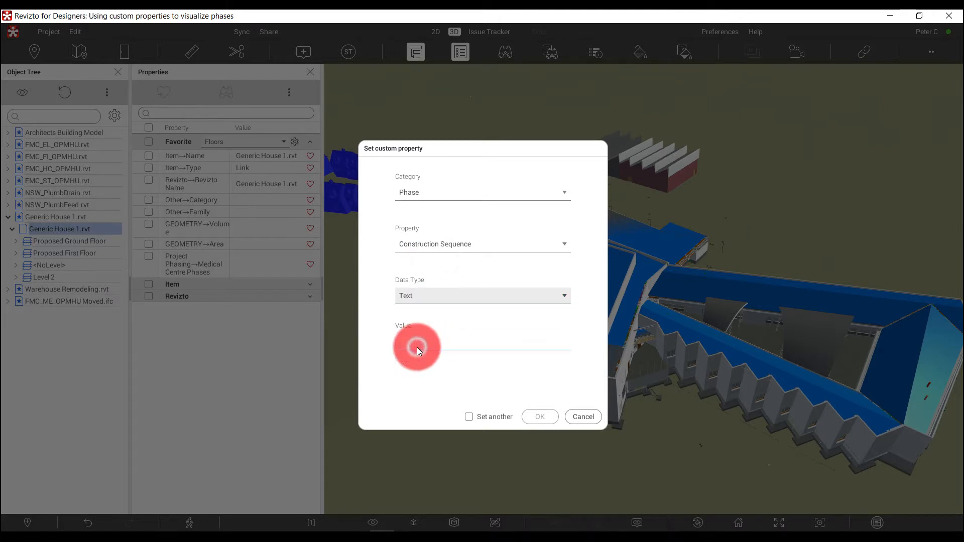
text(Pha)
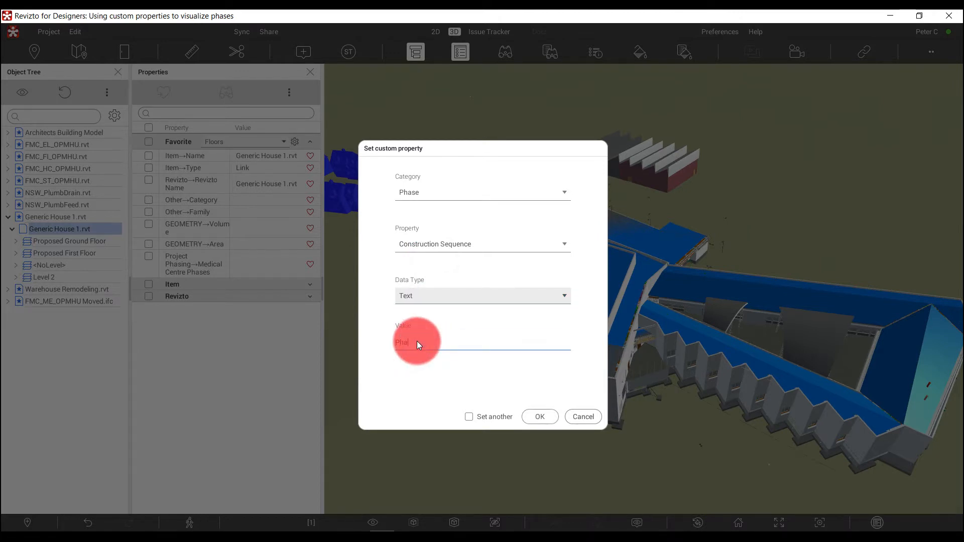
text(se 1 - Houses)
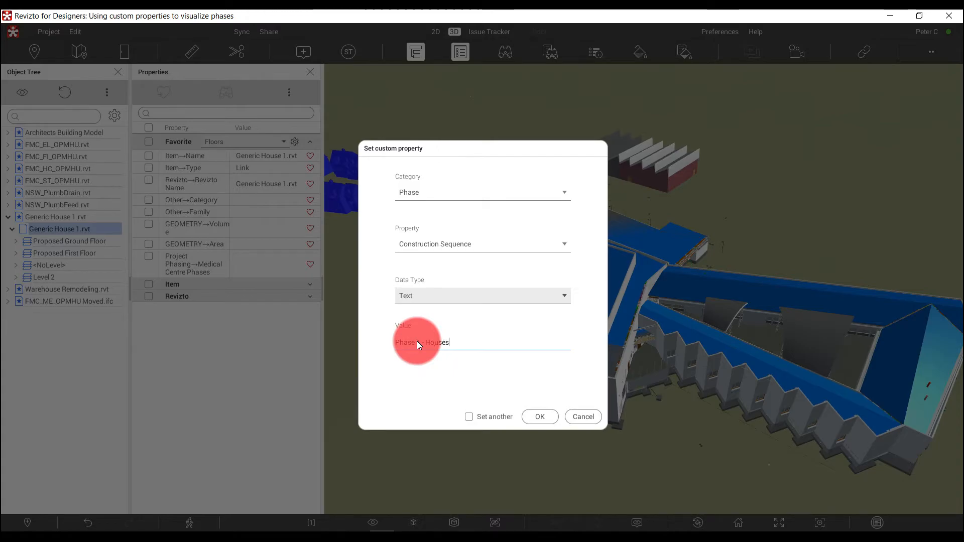
click(539, 417)
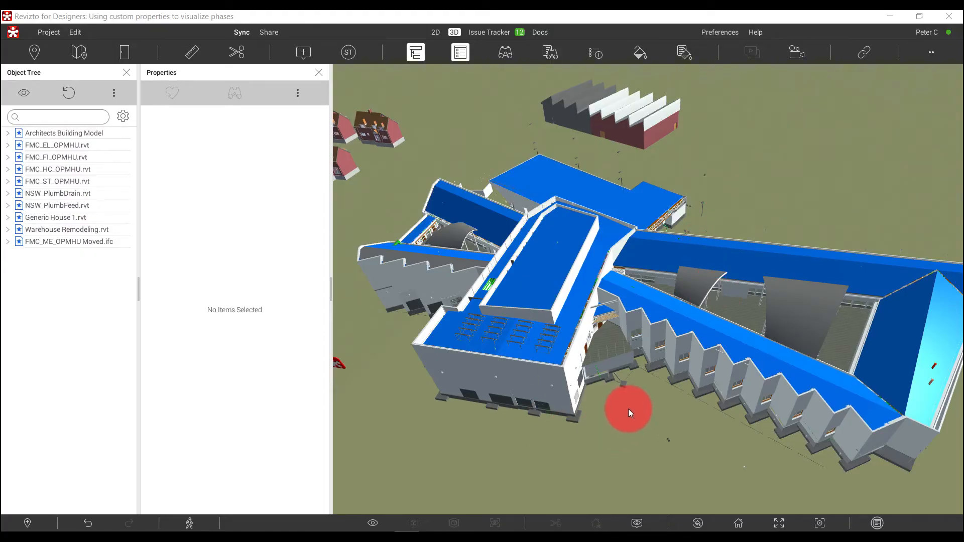
- Begin a Phase / Construction Sequence custom property for the models from Architects Building Model through NSW_PlumbFeed.rvt plus FMC_ME_OPMHU Moved.ifc
click(42, 132)
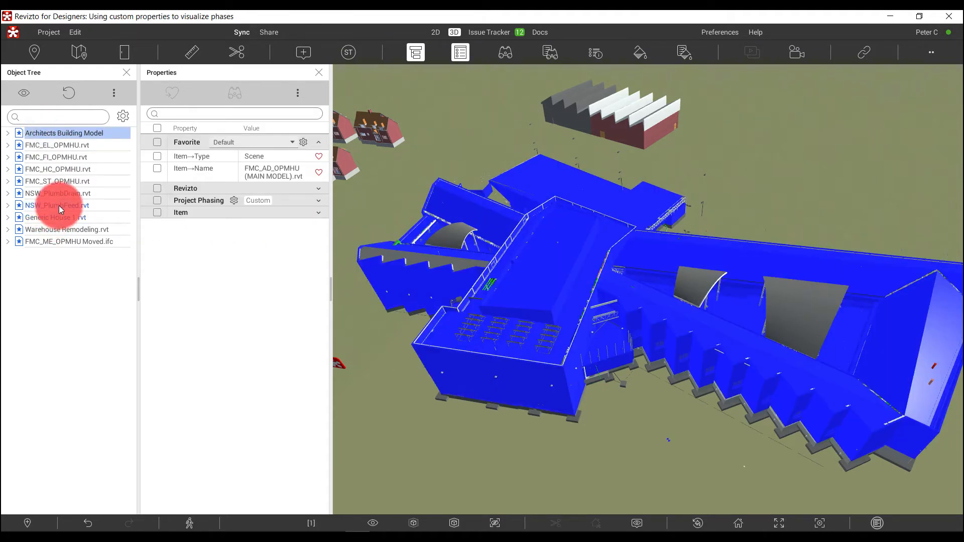
shift+click(59, 206)
ctrl+click(50, 241)
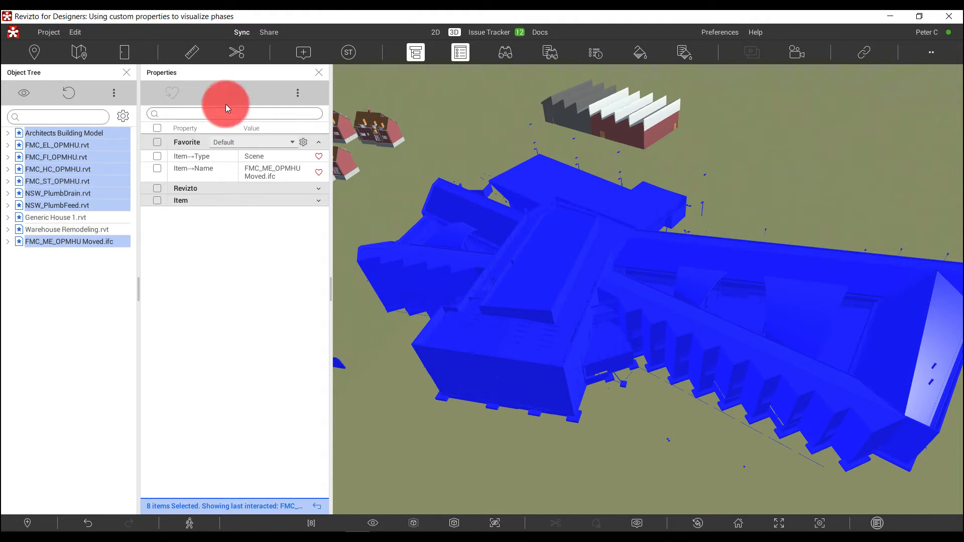
click(298, 93)
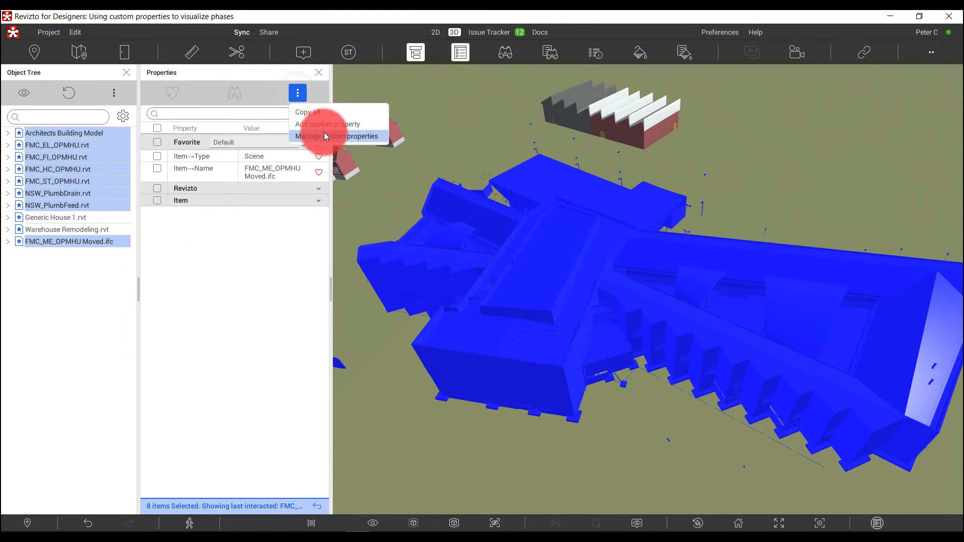
click(325, 131)
click(437, 187)
click(416, 220)
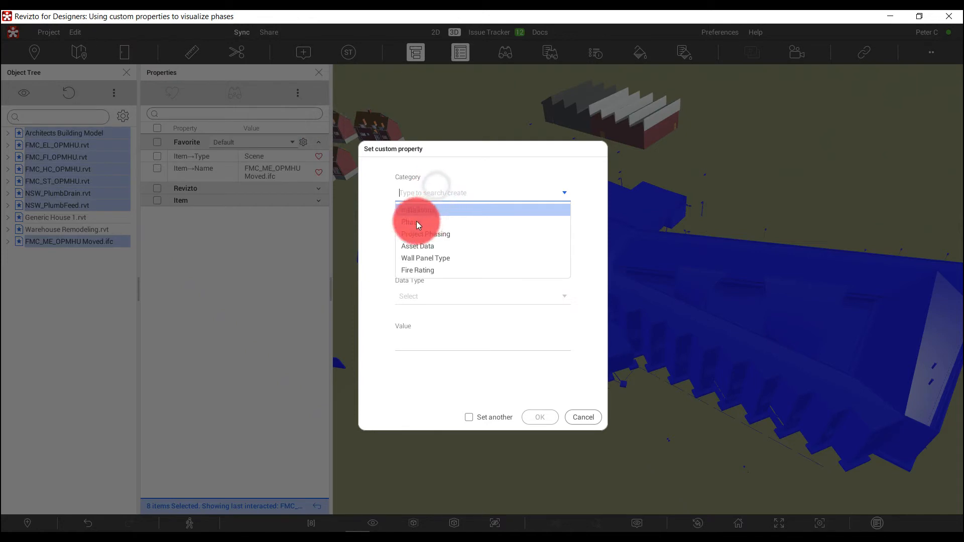
click(419, 245)
click(424, 269)
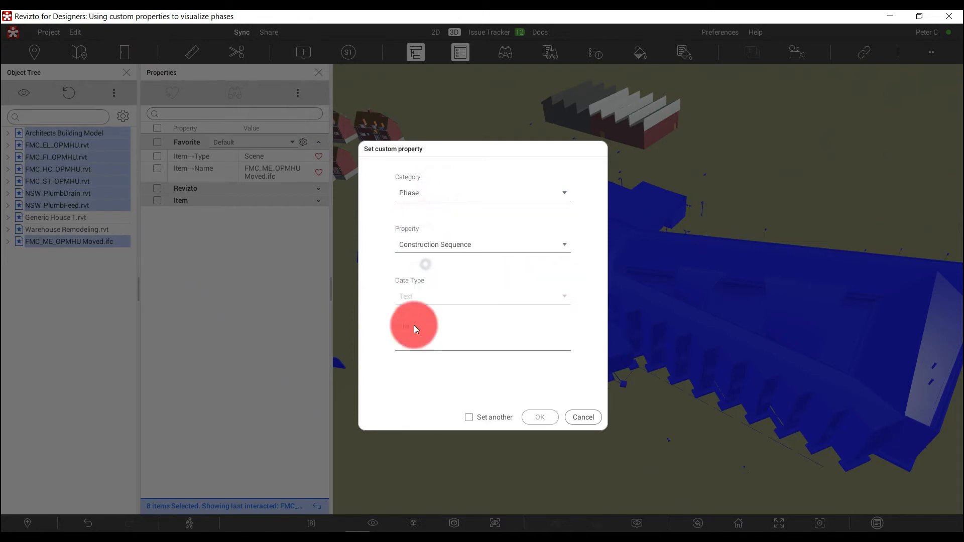
- Enter "Phase 2 - Medical Centre" as the property value, apply it to the selected models and clear the selection
click(409, 349)
text(Phase 2 - Medical Centre)
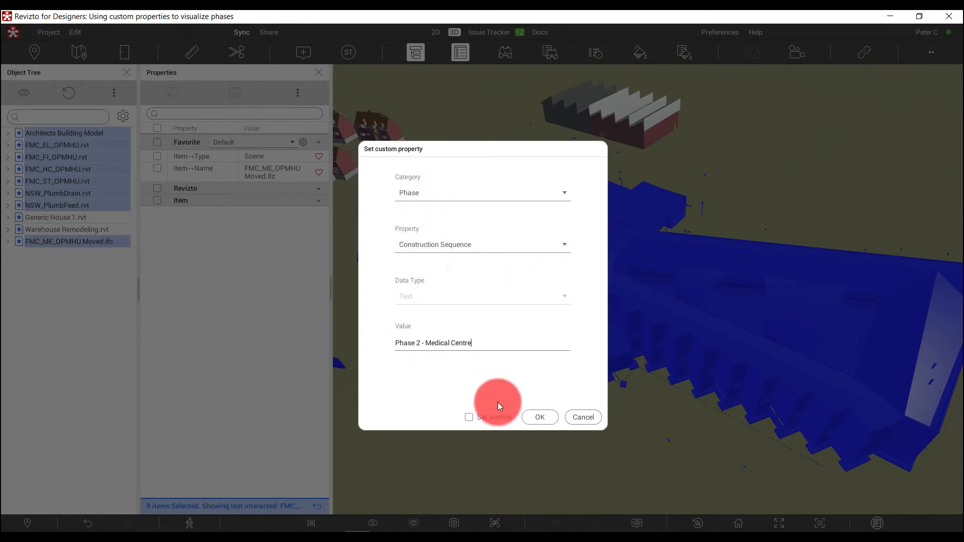
click(535, 418)
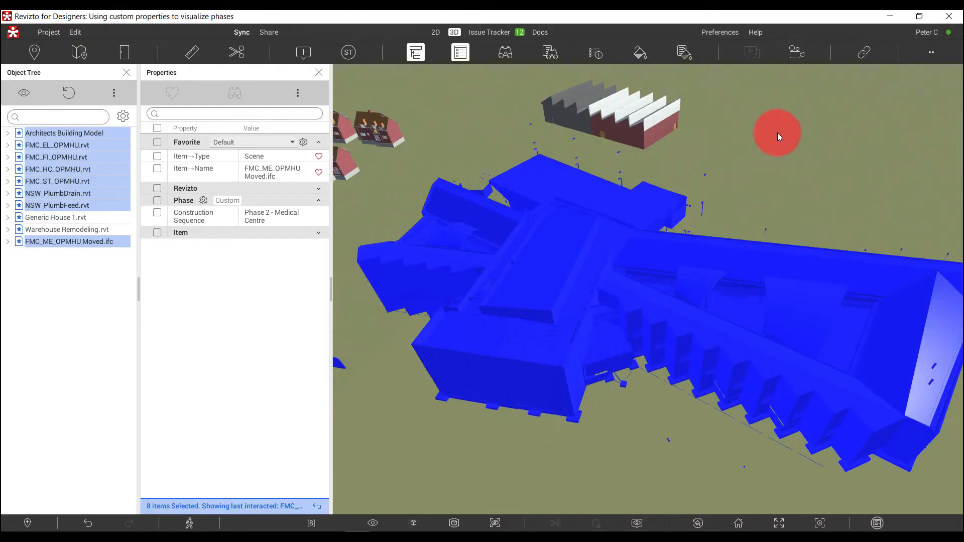
click(755, 155)
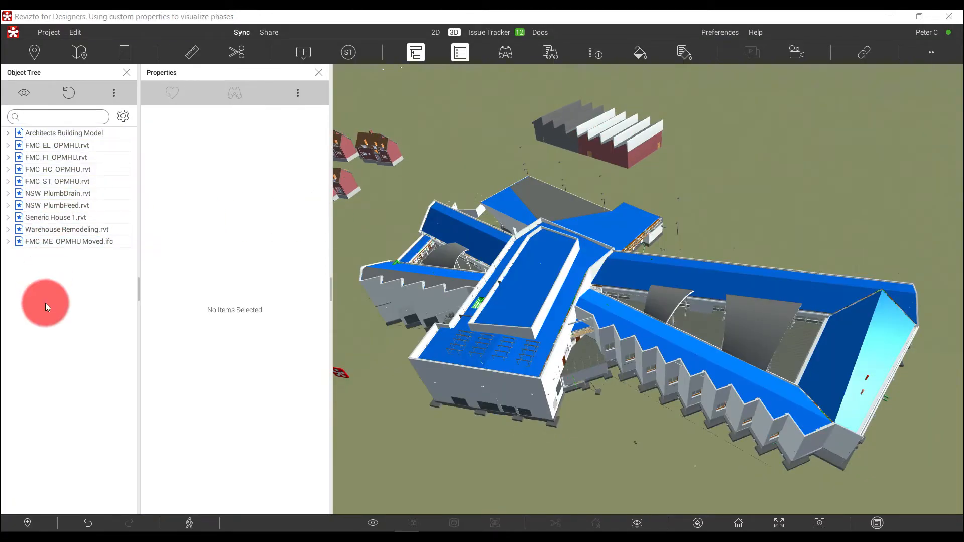
- Compare the properties of the Generic House 1.rvt link with those of its parent model, and check the FMC_EL_OPMHU.rvt hierarchy
click(10, 219)
click(53, 230)
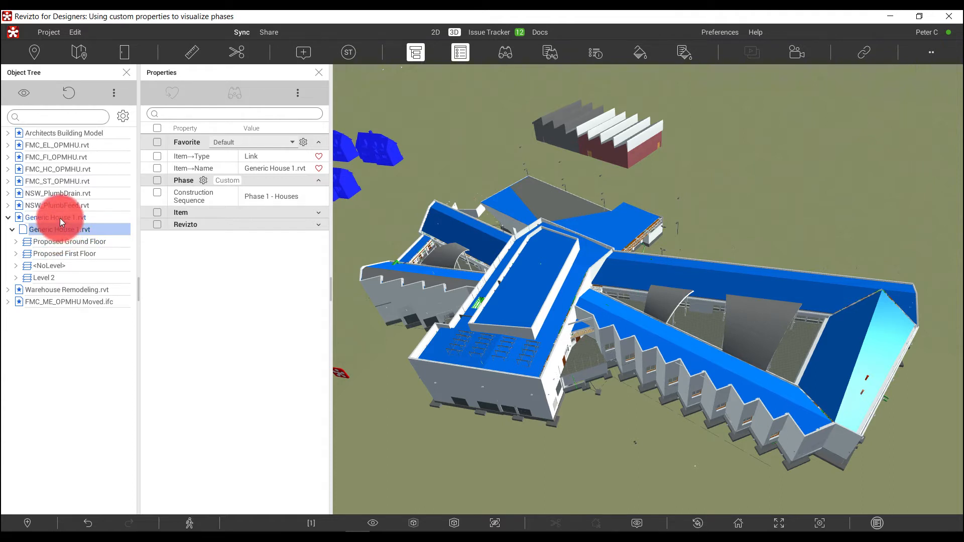
click(51, 220)
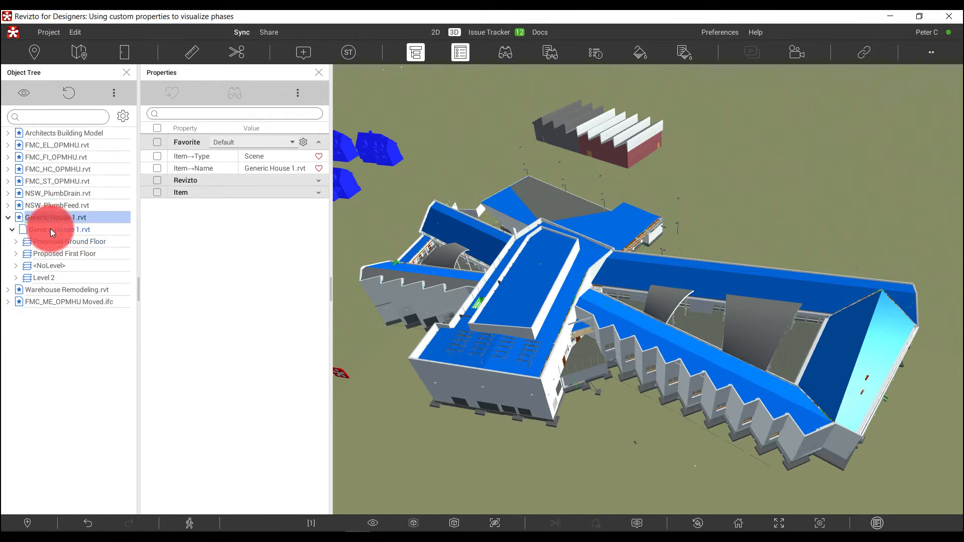
click(8, 217)
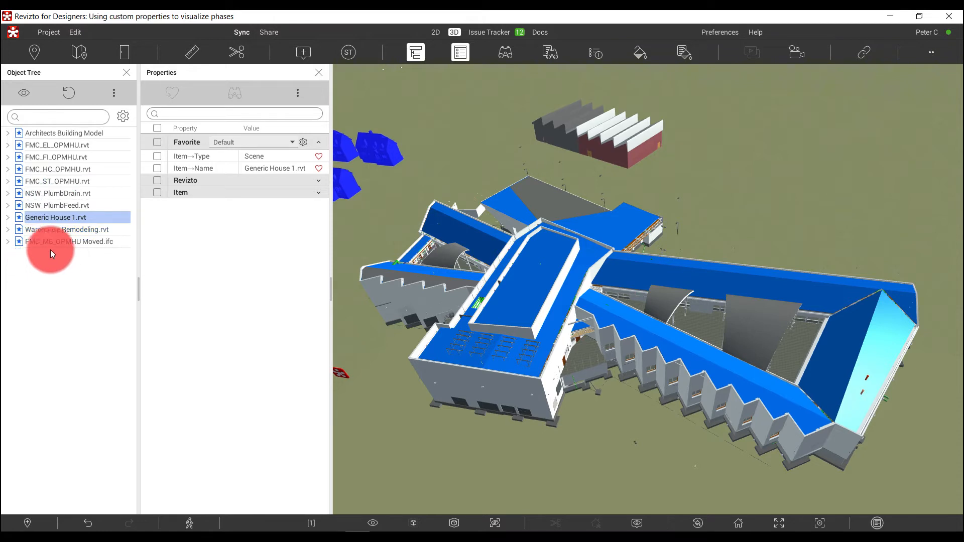
click(8, 145)
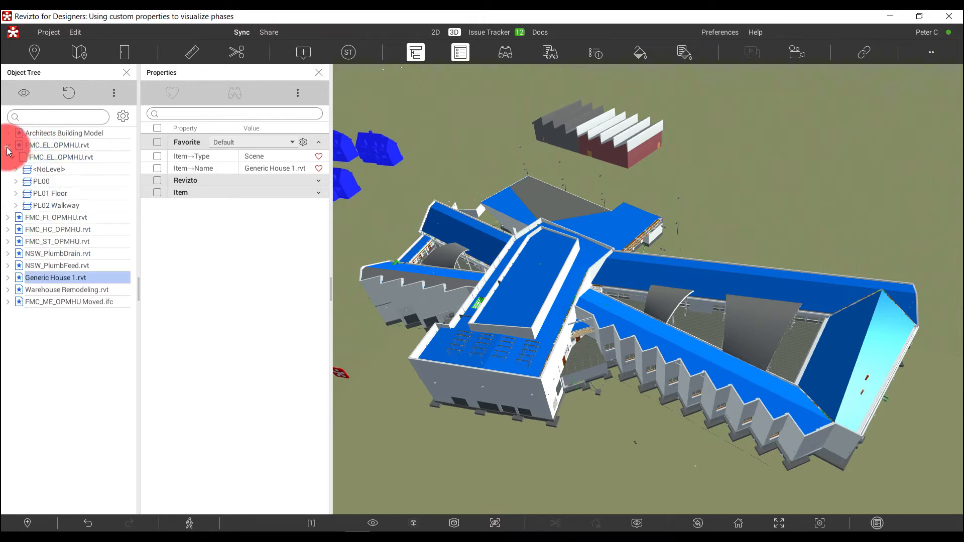
click(7, 147)
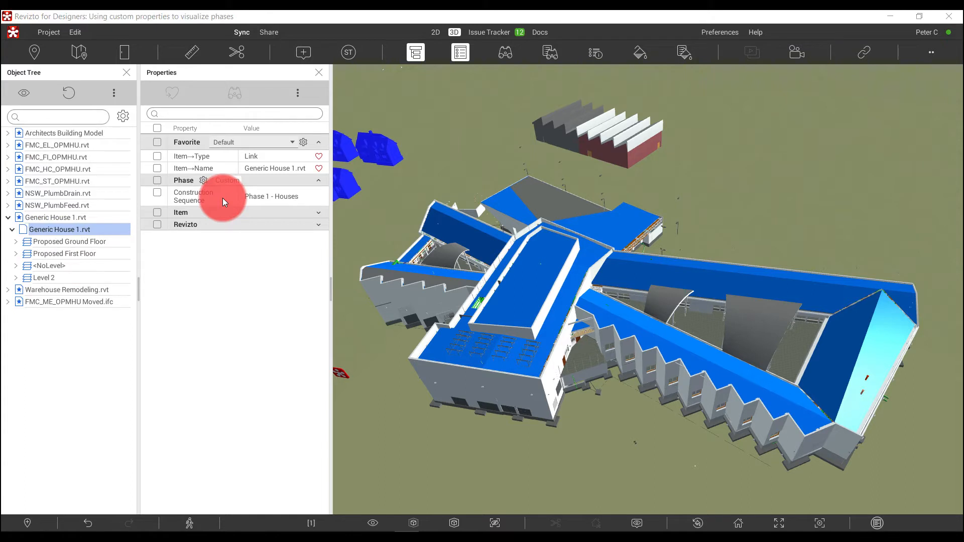
- Create an object search condition from the house link's Construction Sequence property with the value Phase 1 - Houses
click(156, 192)
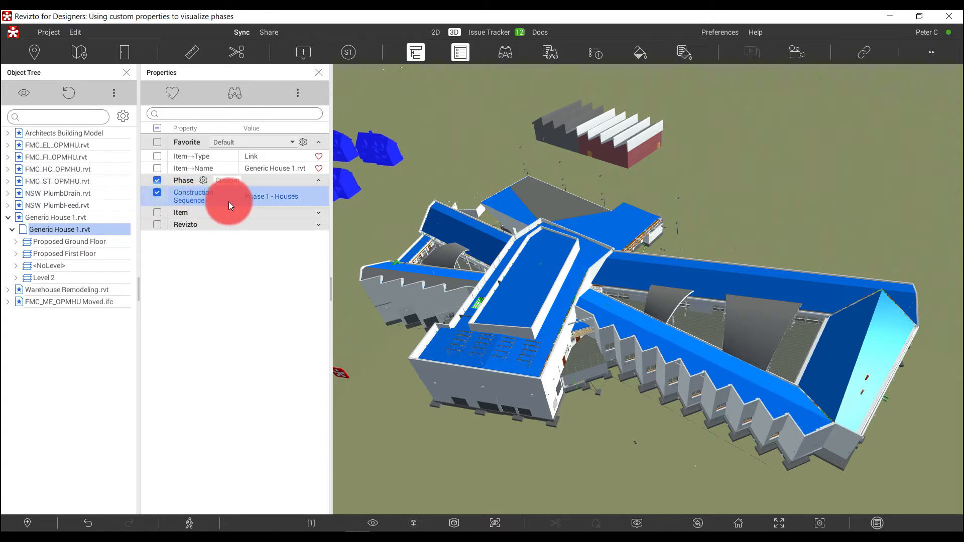
click(232, 93)
click(246, 111)
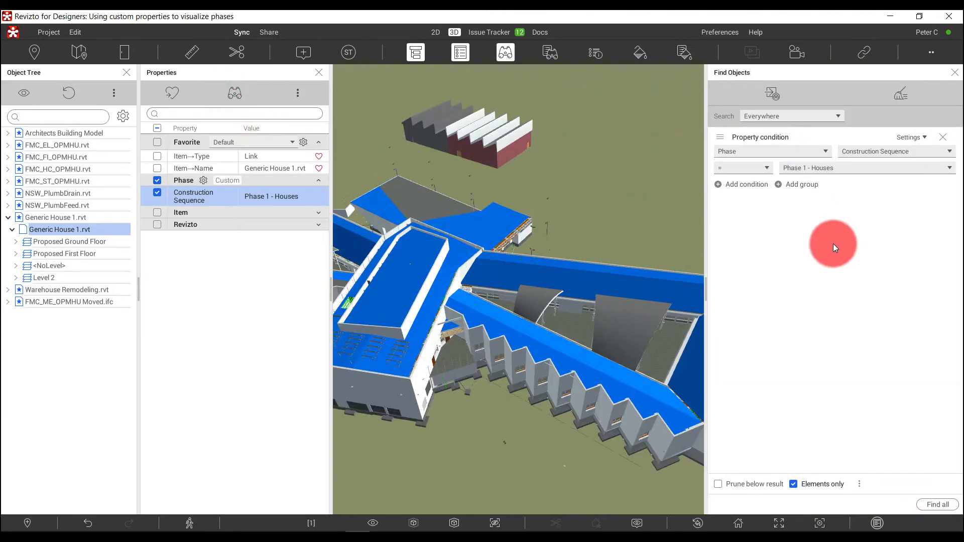
- Save the search condition as a new search set named "Phase 1 - Houses" in the Phases/Main Construction Phases folder
click(777, 90)
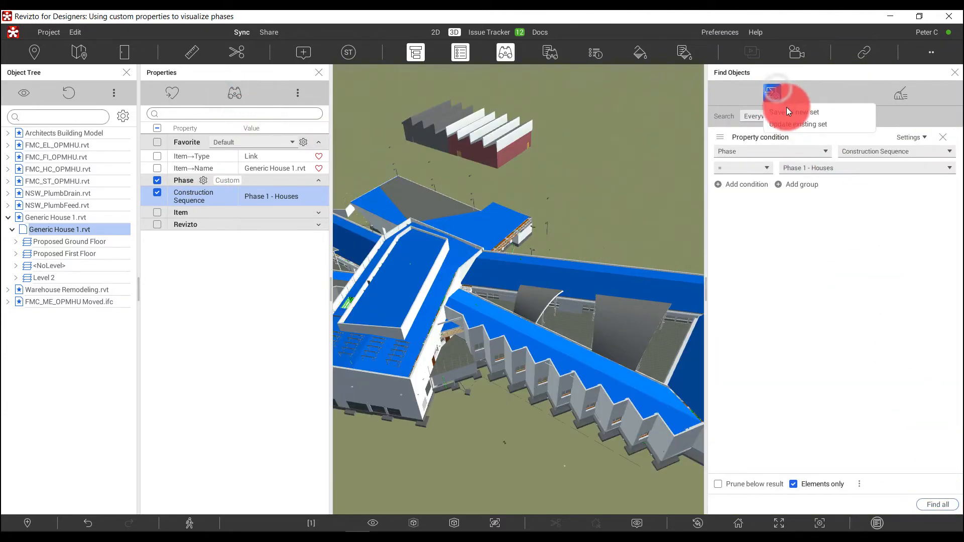
click(787, 108)
text(Phase 1 - Houses)
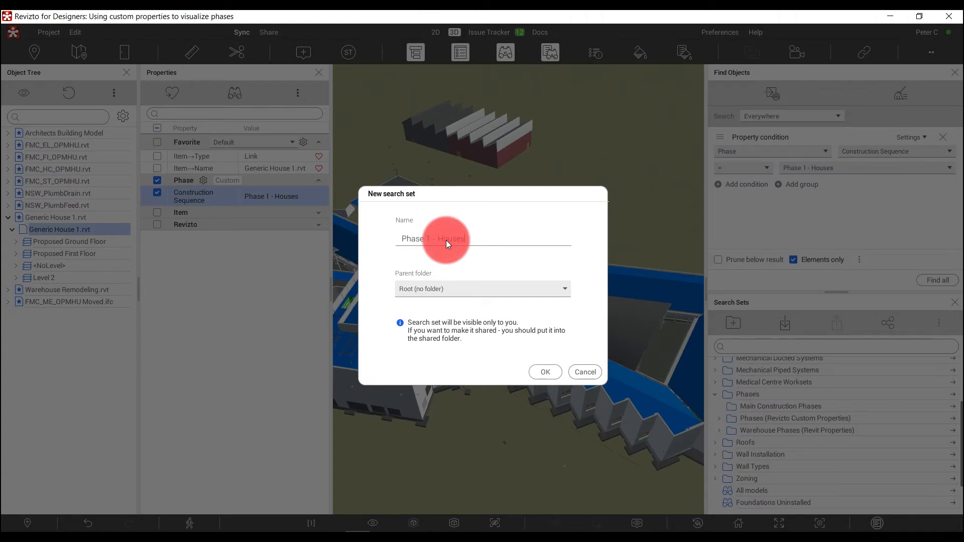
click(456, 288)
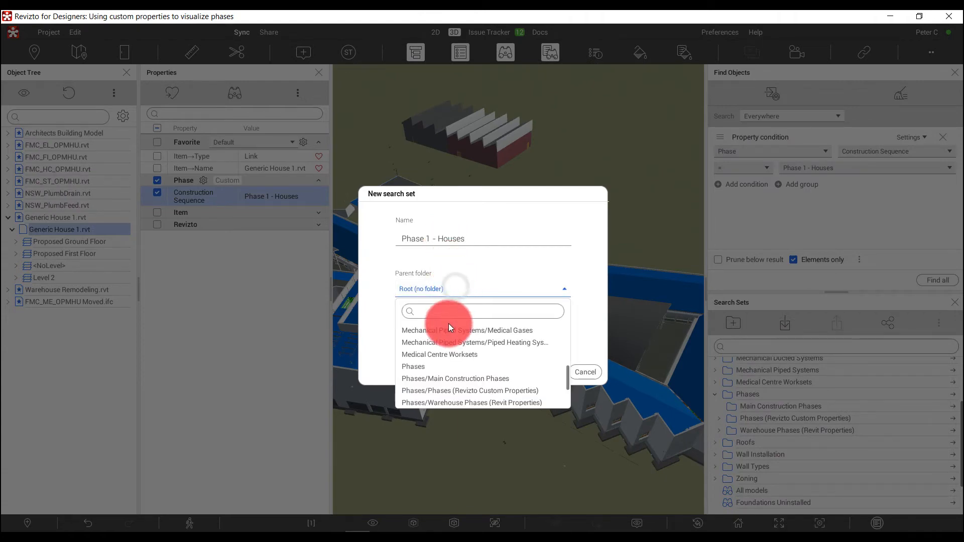
click(438, 379)
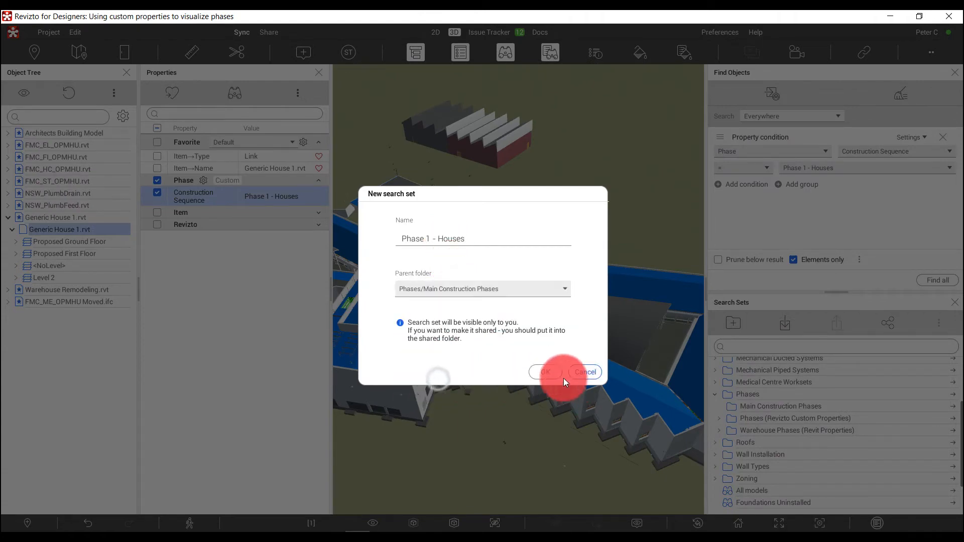
click(546, 372)
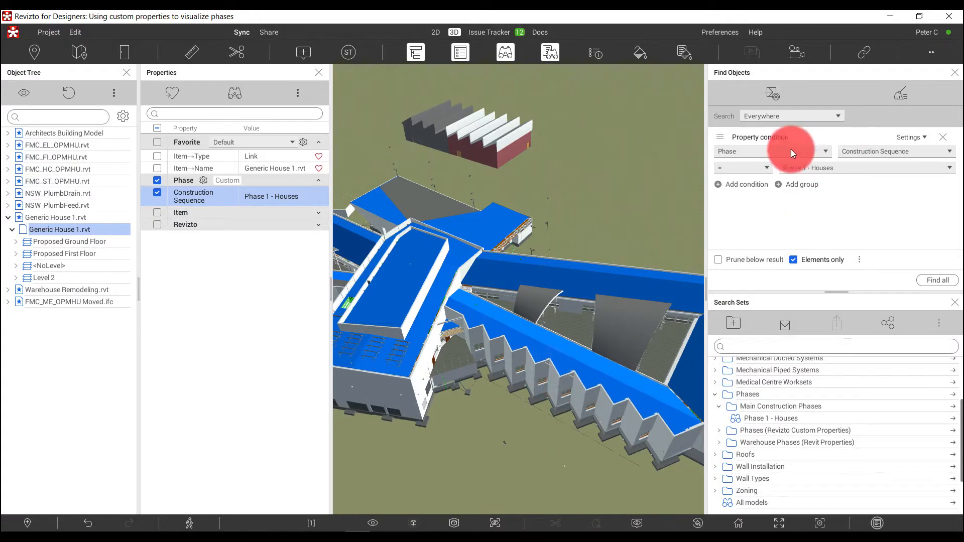
- Change the Construction Sequence condition's value to Phase 2 - Medical Centre only and find all matching objects
click(872, 170)
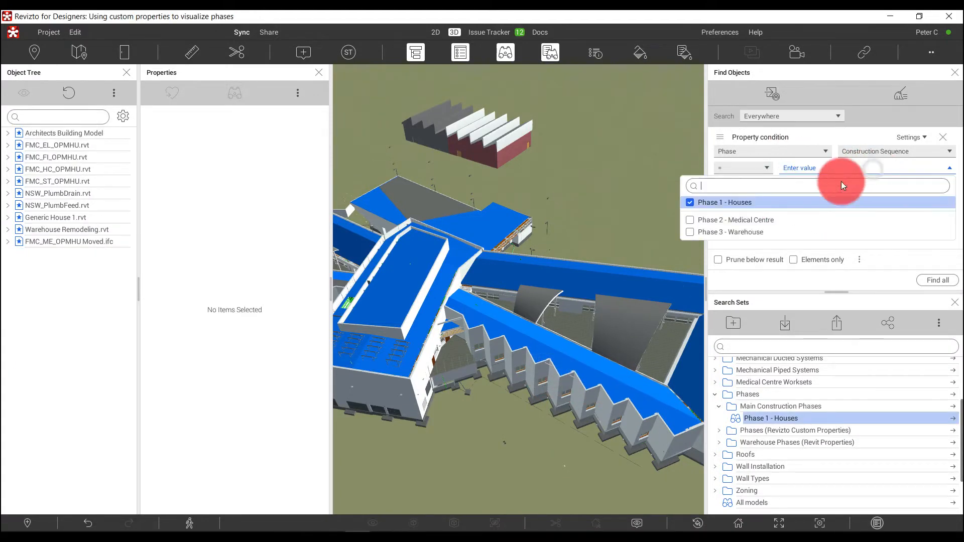
click(690, 220)
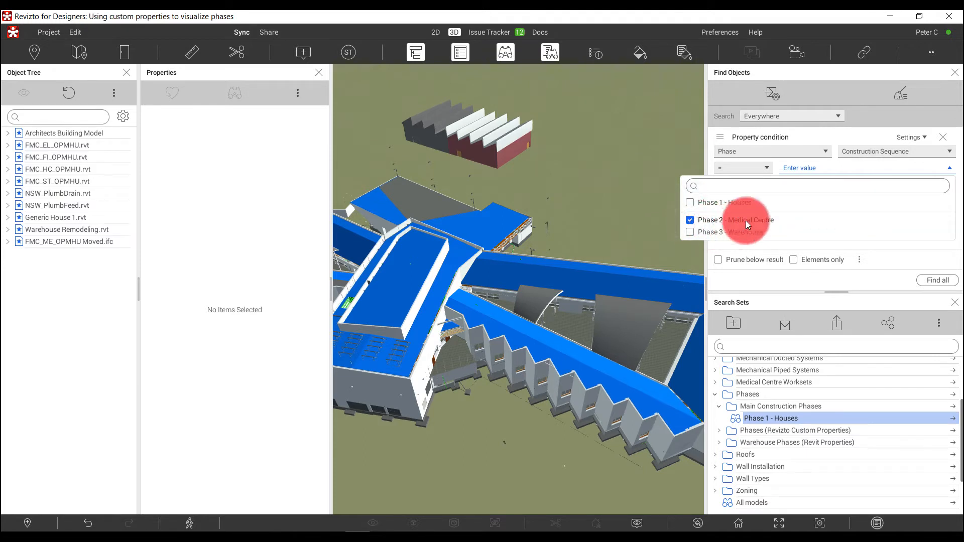
click(836, 137)
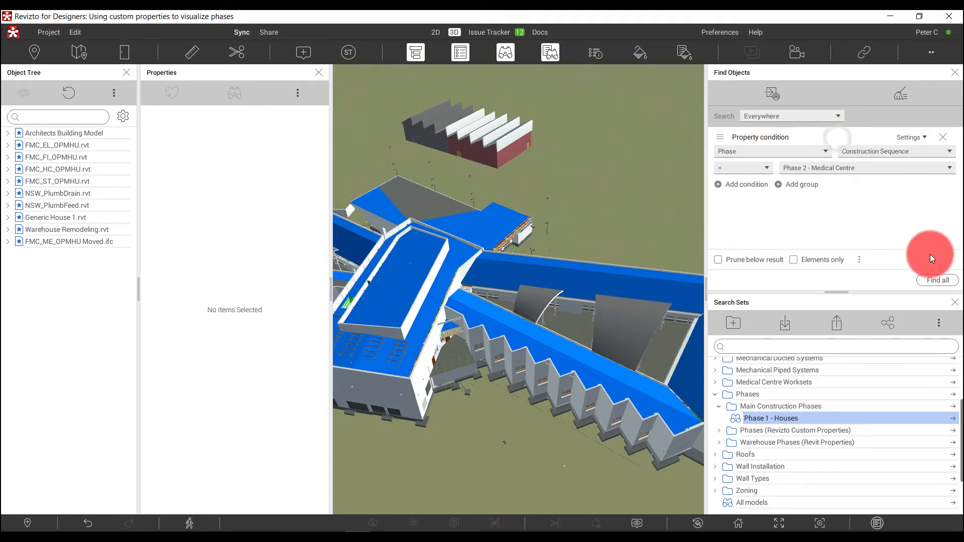
click(937, 279)
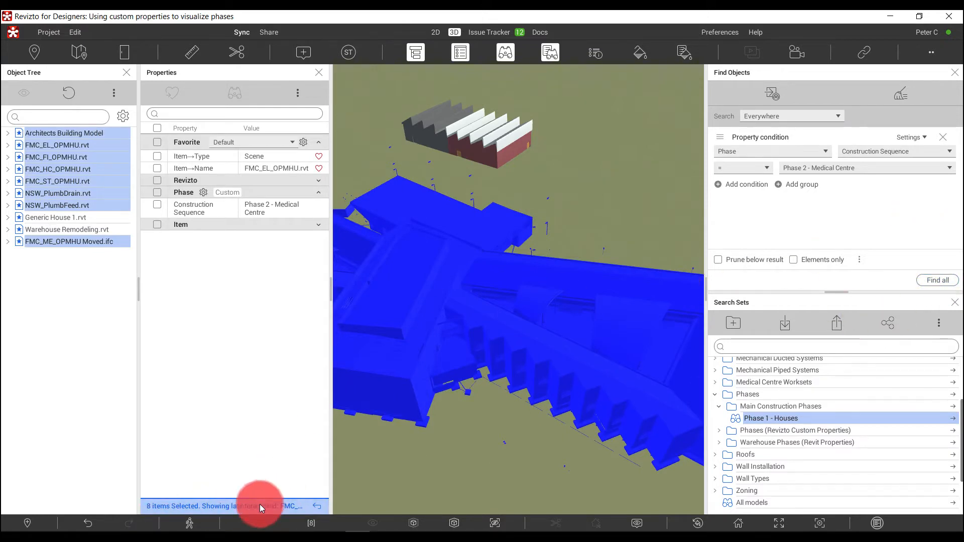
- Save the search as a new set named "Phase 2 - Medical Centre" in the Phases/Main Construction Phases folder
click(772, 92)
click(793, 112)
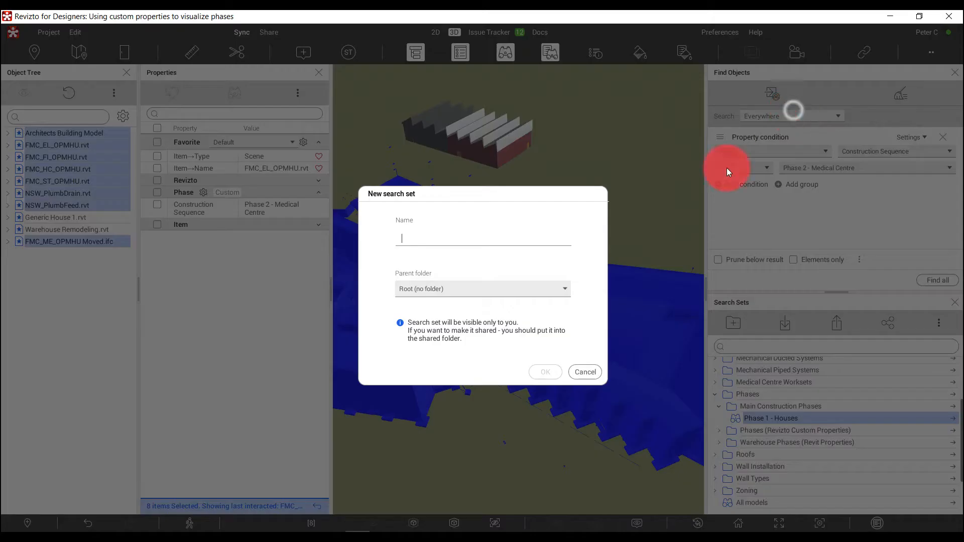
click(427, 289)
click(438, 378)
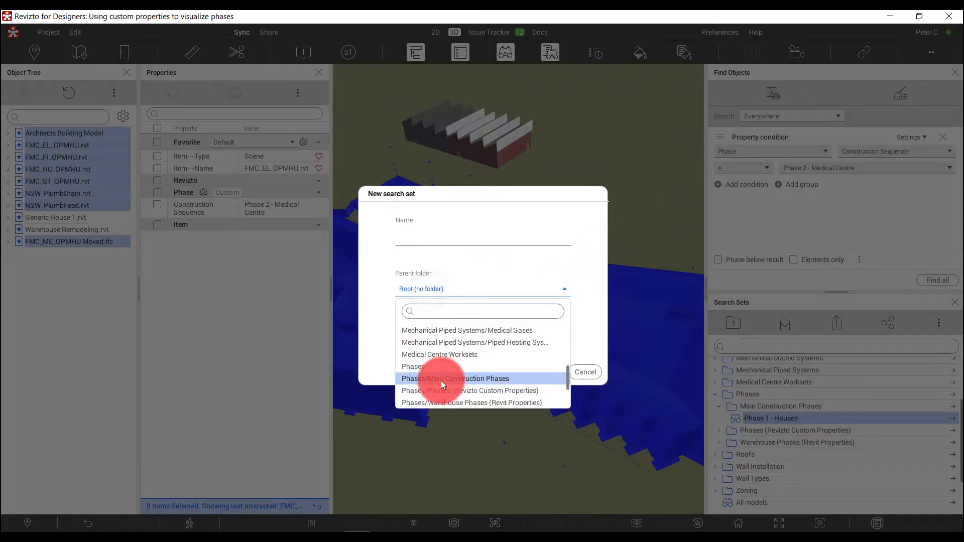
click(431, 243)
text(Phase 2 - Medical Centre)
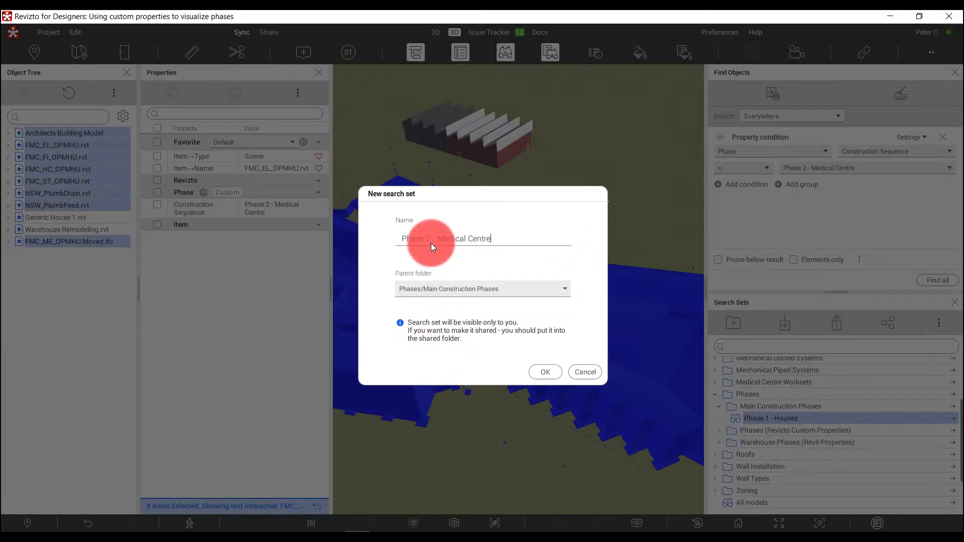
click(540, 370)
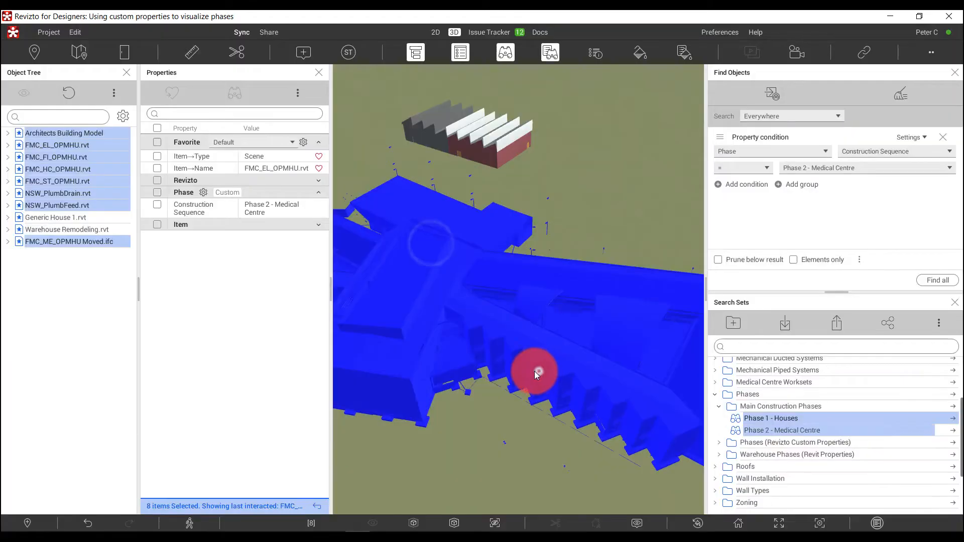
- Change the Construction Sequence condition's value to Phase 3 - Warehouse only and find all matching objects
click(824, 168)
click(689, 231)
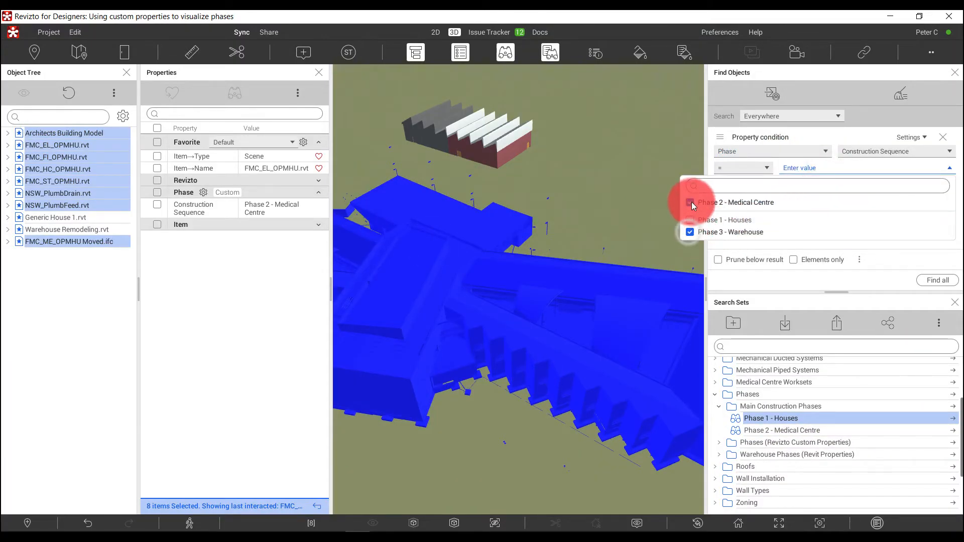
click(690, 202)
click(937, 280)
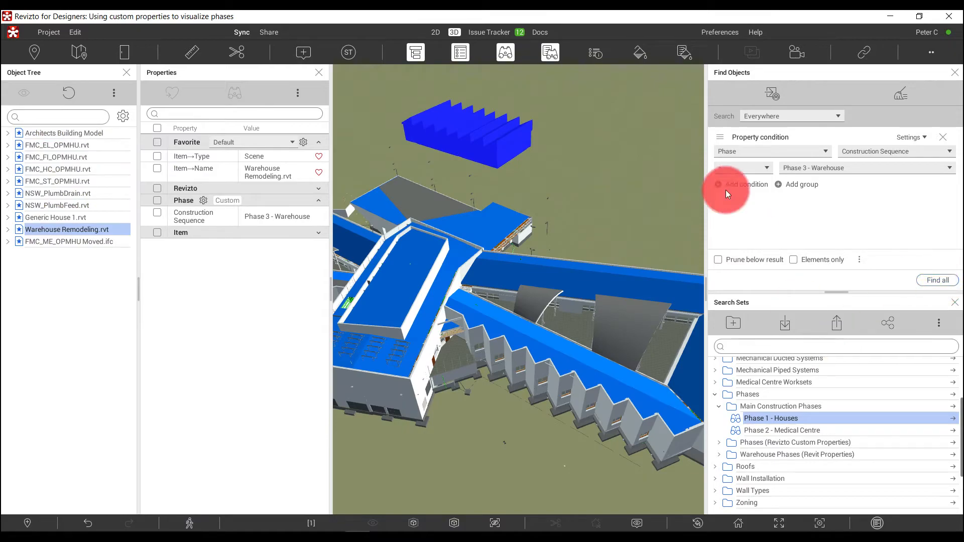
- Save the search as a new set named "Phase 3 - Warehouse" in the Phases/Main Construction Phases folder
click(772, 93)
click(796, 111)
click(452, 289)
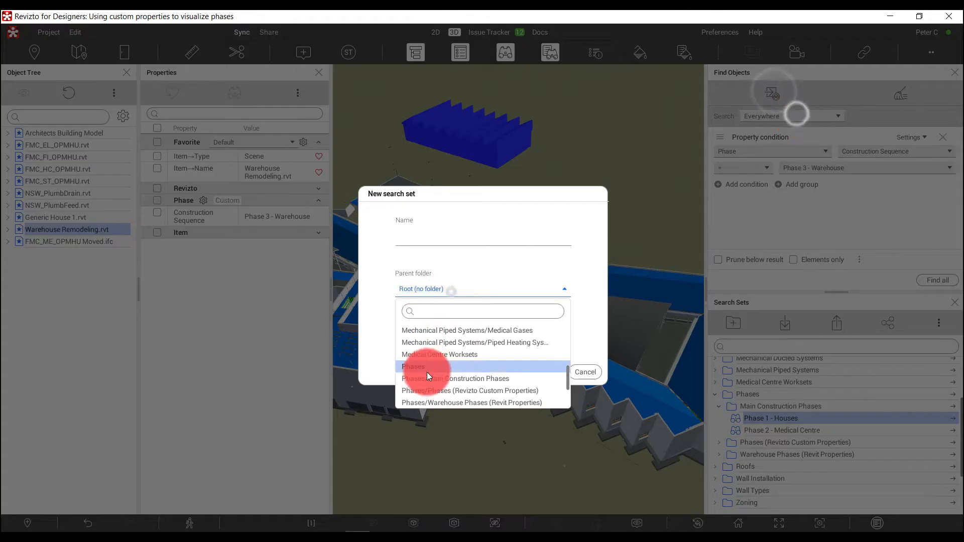
click(427, 372)
click(444, 239)
text(Phase 3 - Warehouse)
click(552, 371)
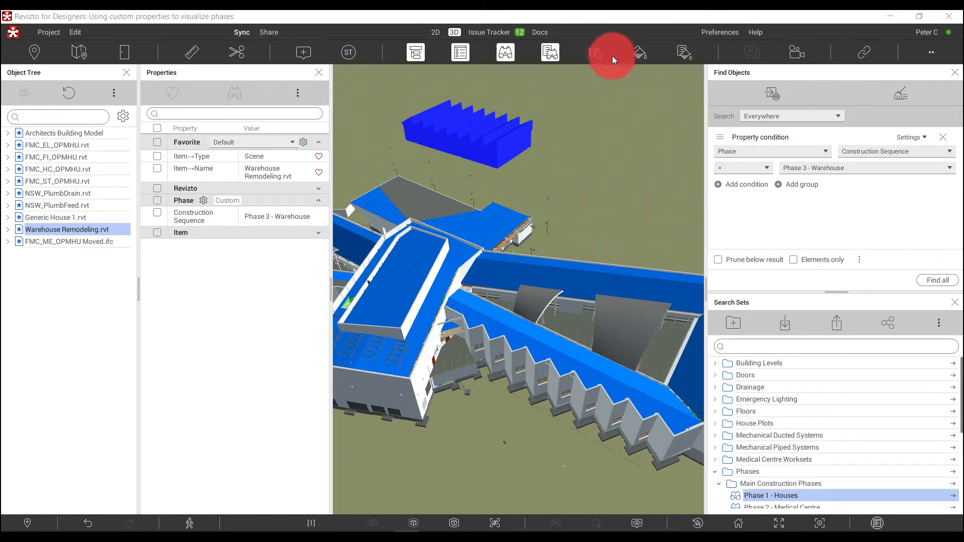
- Add an Appearance Profiler rule based on the Phase 1 - Houses search set from Phases/Main Construction Phases
click(638, 53)
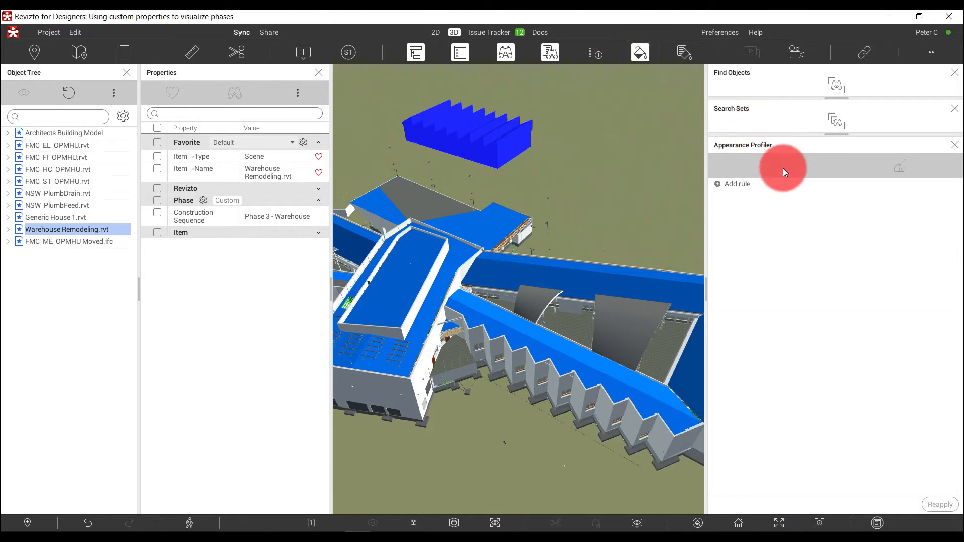
click(739, 186)
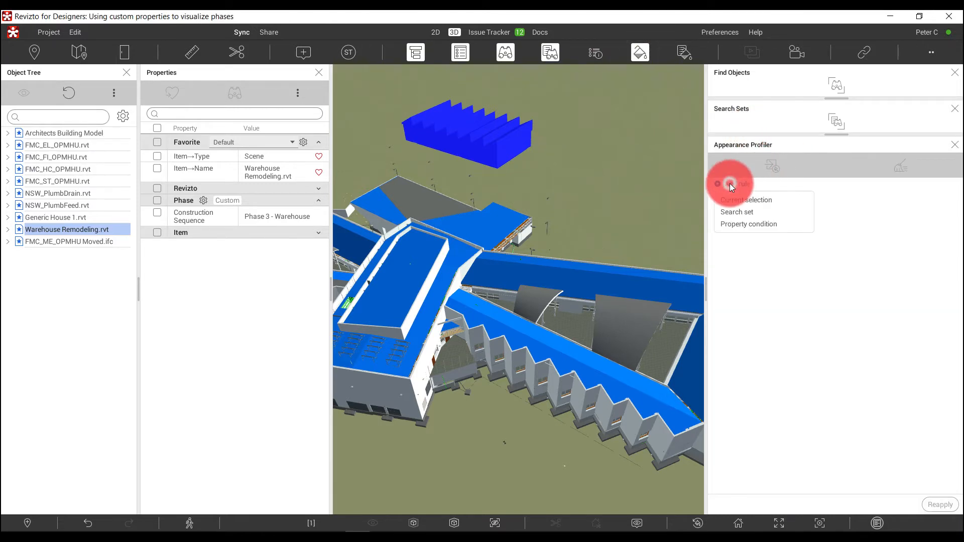
click(739, 211)
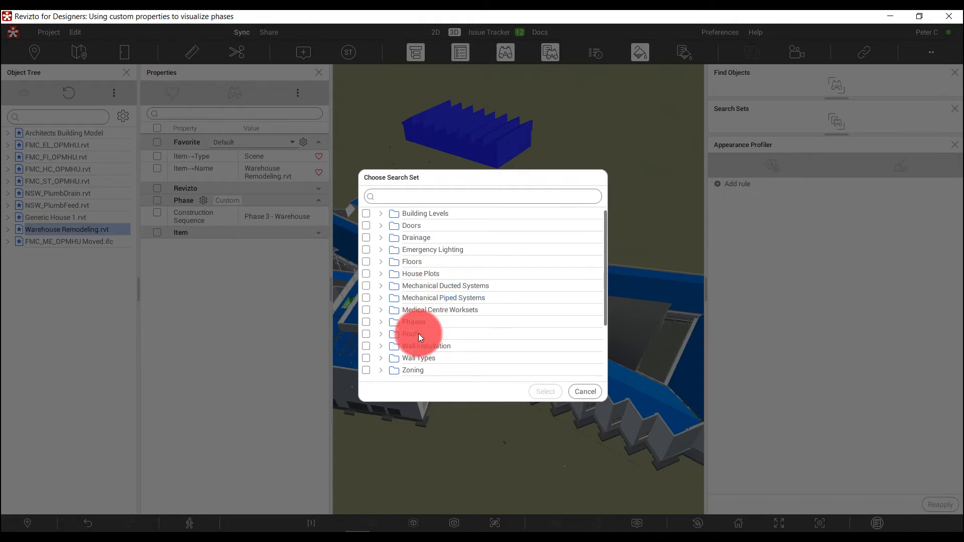
click(382, 323)
click(385, 334)
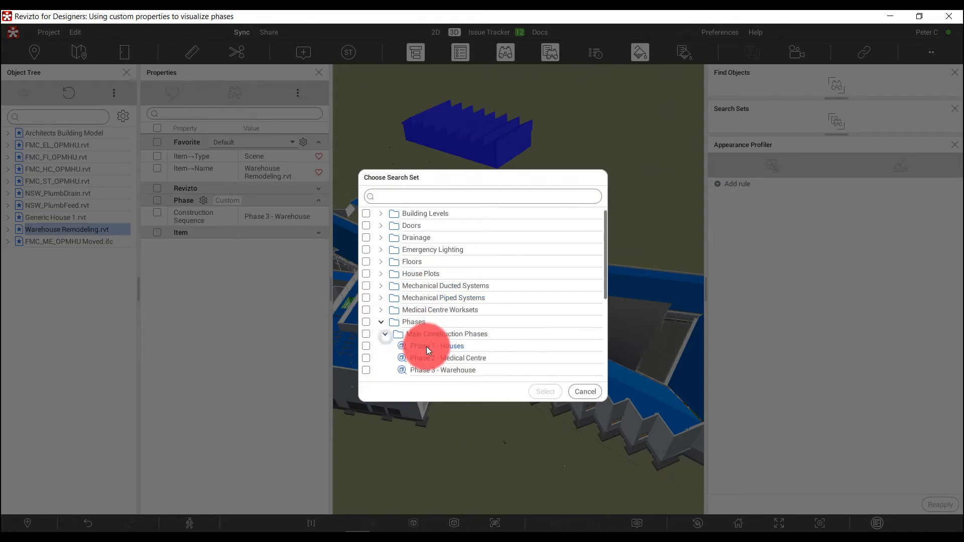
click(451, 346)
click(545, 391)
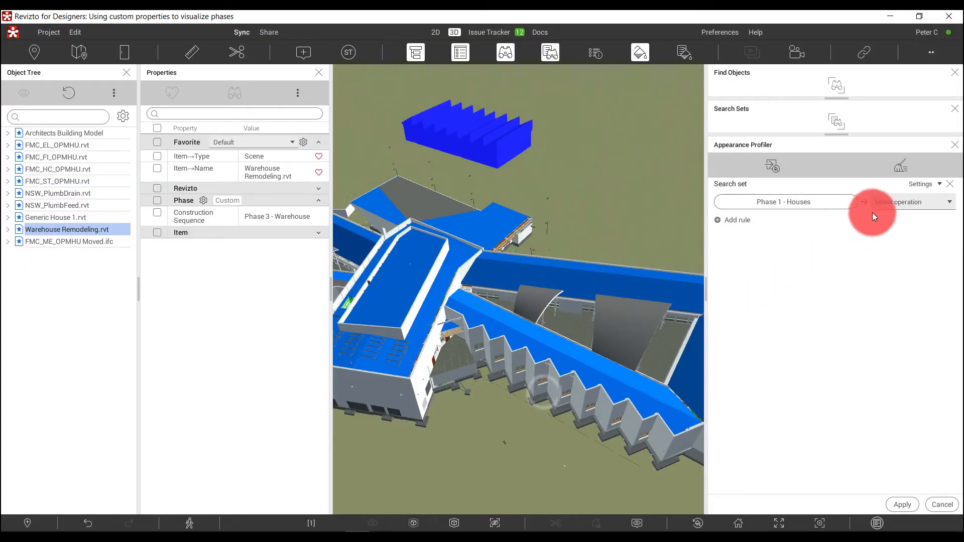
- Set the Phase 1 - Houses rule's operation to Color with an orange-red colour
click(920, 203)
click(890, 285)
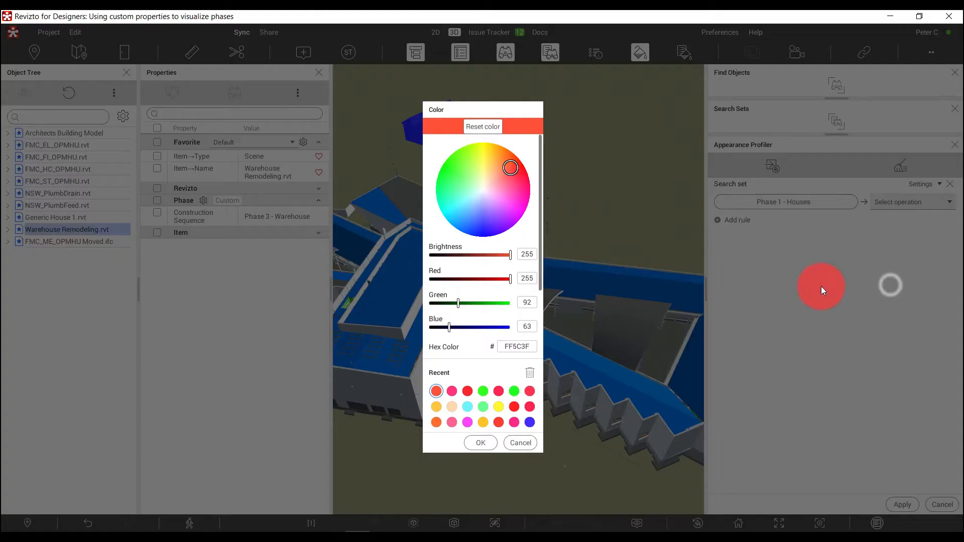
click(514, 164)
click(486, 440)
- Add an appearance rule for the Phase 2 - Medical Centre search set with the Color operation in magenta
click(733, 237)
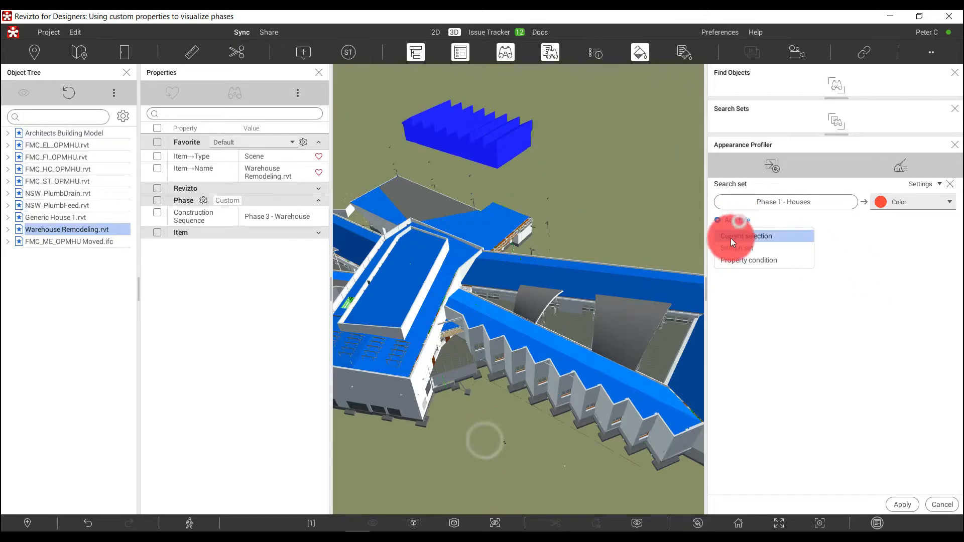
click(730, 234)
click(386, 359)
click(544, 392)
click(905, 245)
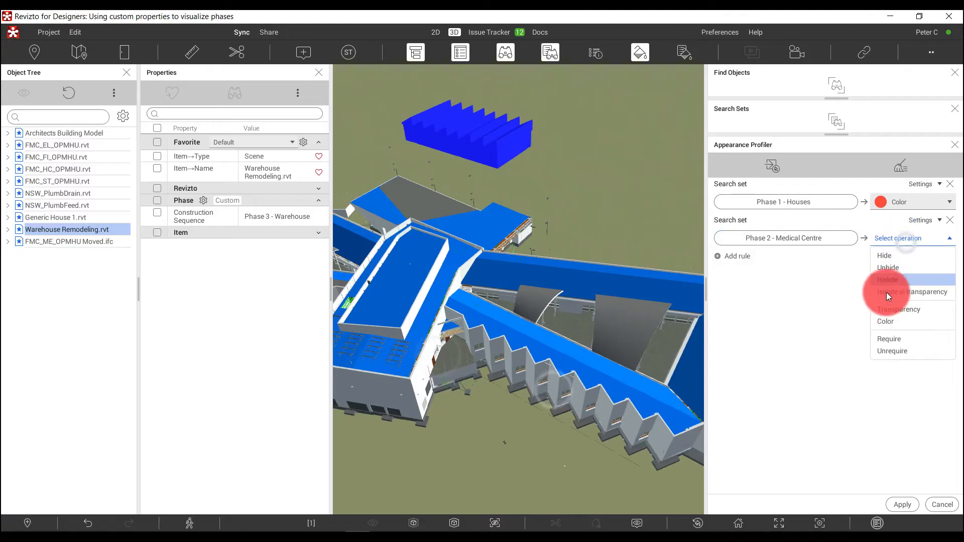
click(886, 290)
click(513, 207)
click(484, 438)
- Add an appearance rule for the Phase 3 - Warehouse search set with the Color operation in bright green
click(733, 256)
click(736, 298)
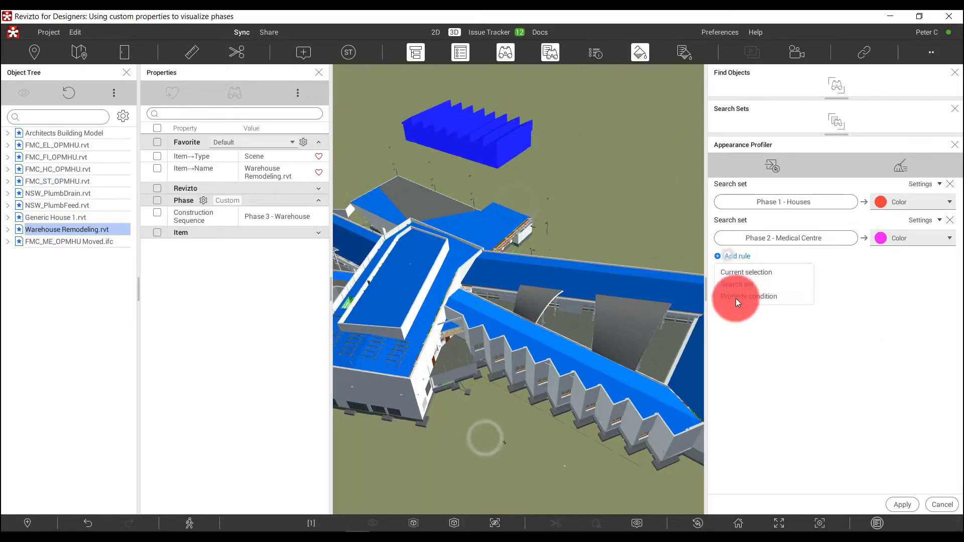
click(448, 366)
click(542, 390)
click(904, 274)
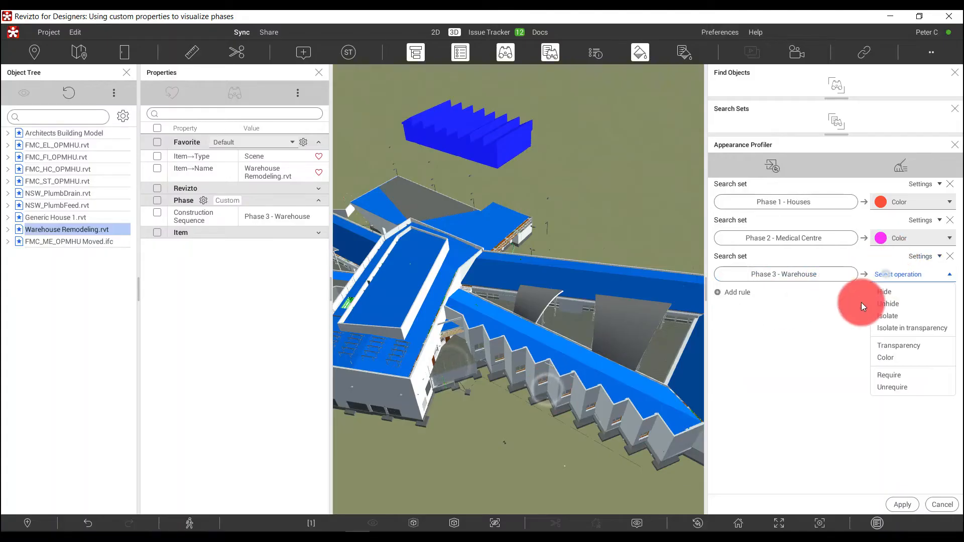
click(887, 356)
click(457, 167)
click(495, 436)
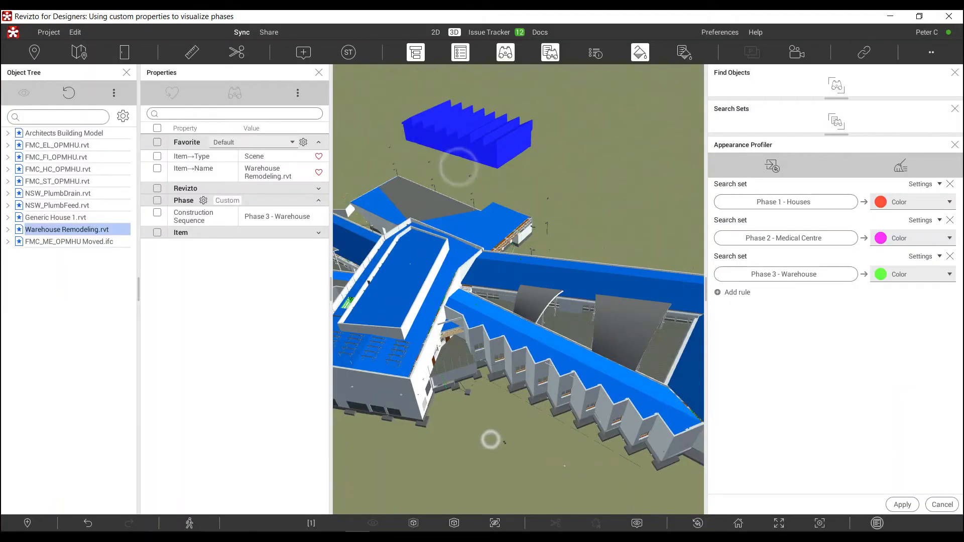
- Apply the three colour rules, clear the object selection and fit all the models in the 3D view
click(902, 504)
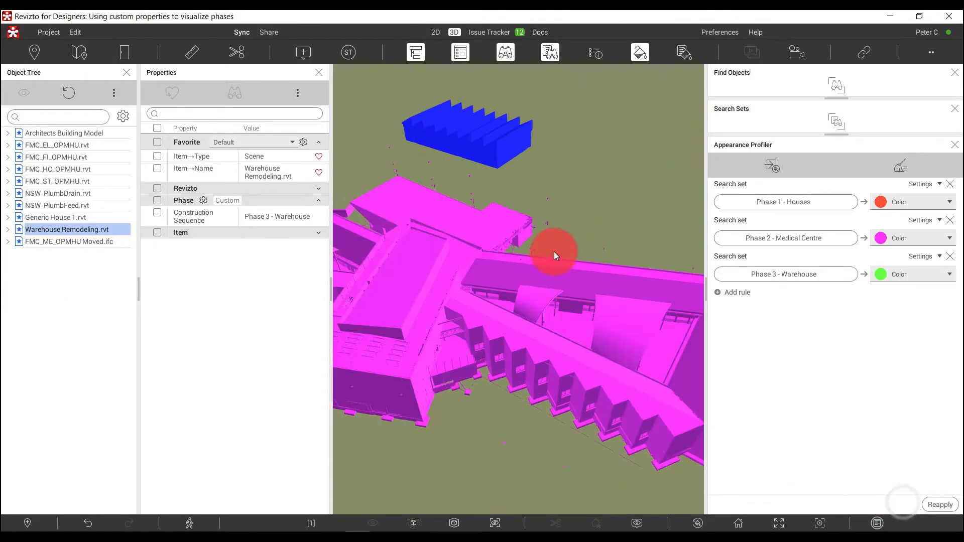
click(589, 148)
scroll(589, 272, down, 3)
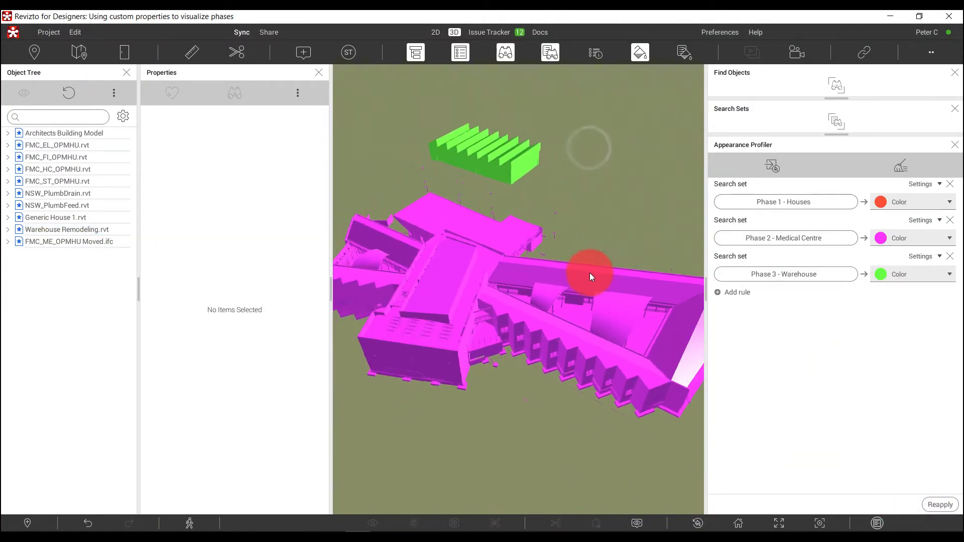
click(775, 524)
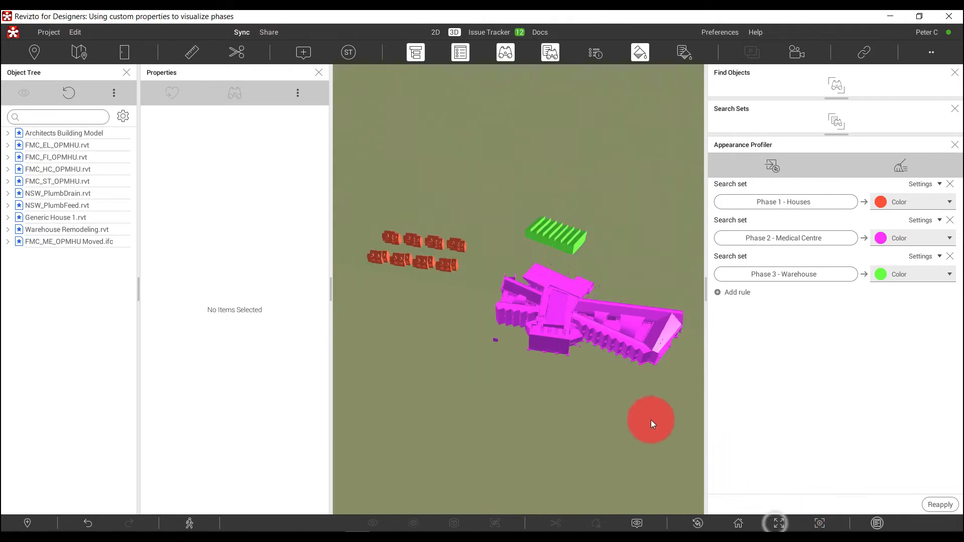
- Save the colour rules as a new appearance template named "Main Construction Phases"
click(773, 159)
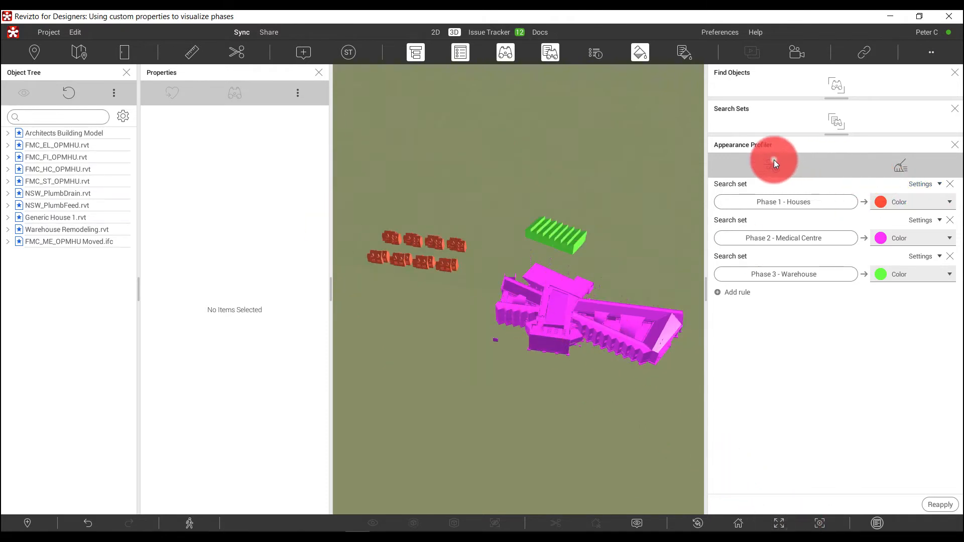
click(790, 182)
click(438, 263)
text(Main Construction Phases)
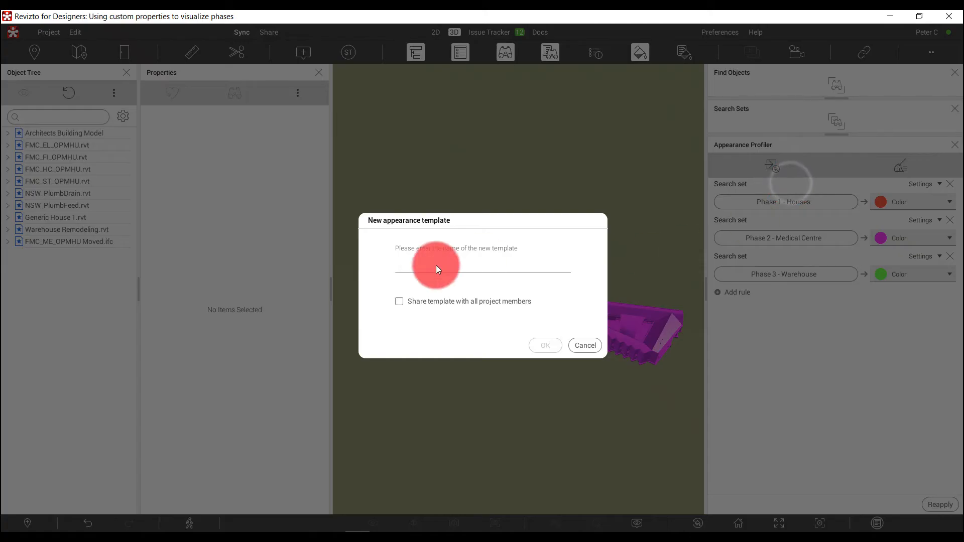
click(544, 345)
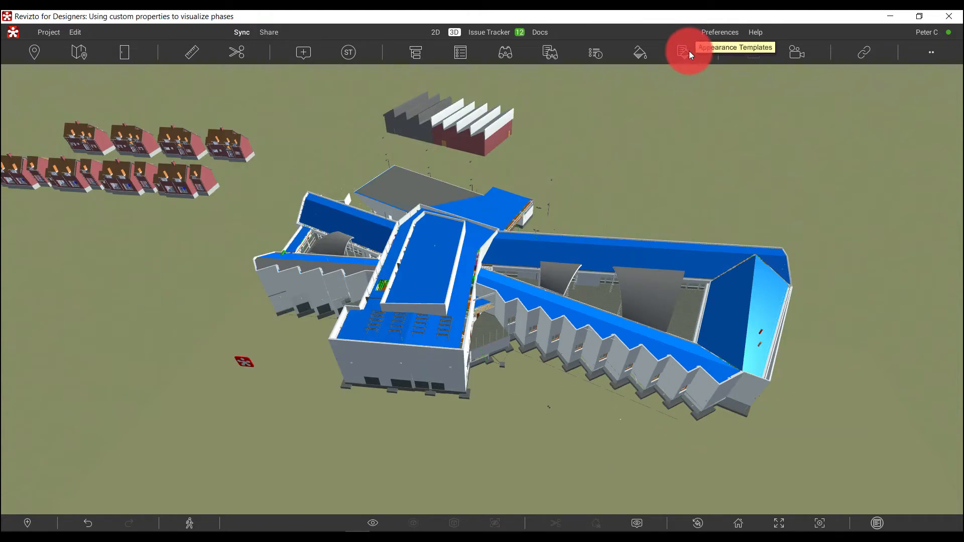
- Activate the "Main Construction Phases" appearance template, inspect the coloured models and return to the home view
click(684, 52)
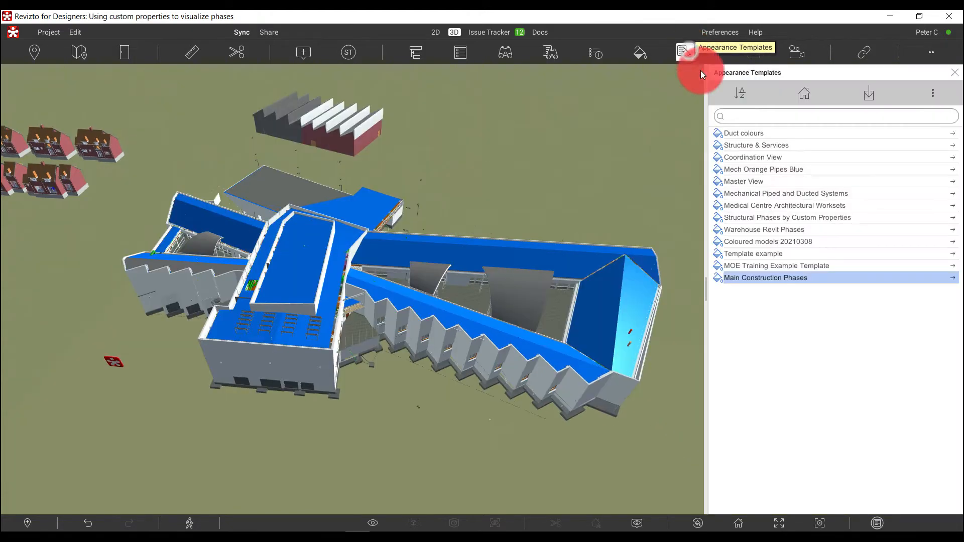
click(955, 279)
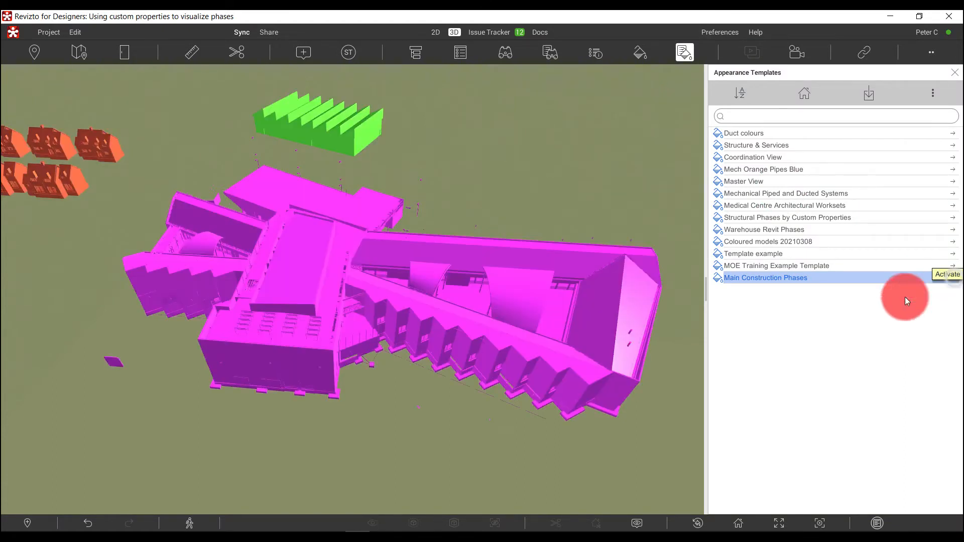
drag(370, 278, 513, 309)
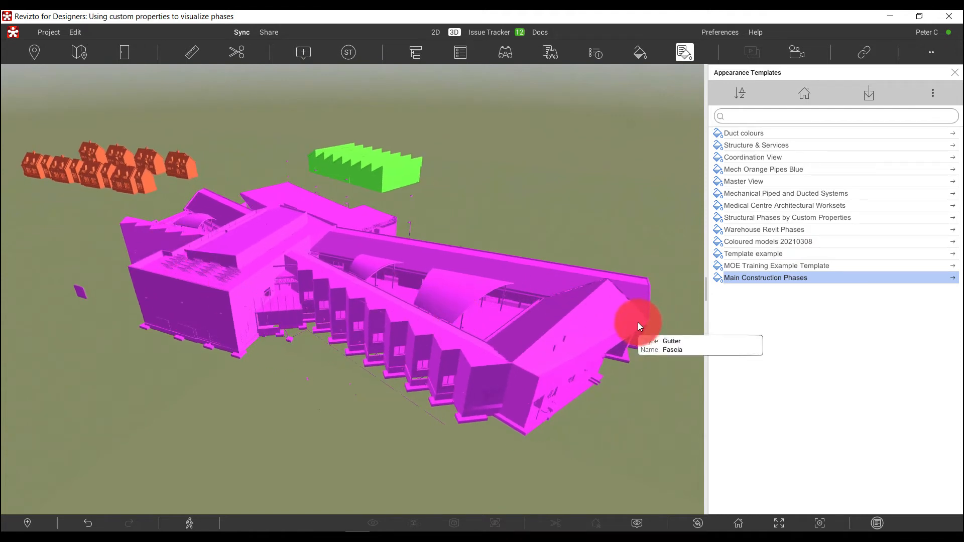
click(738, 523)
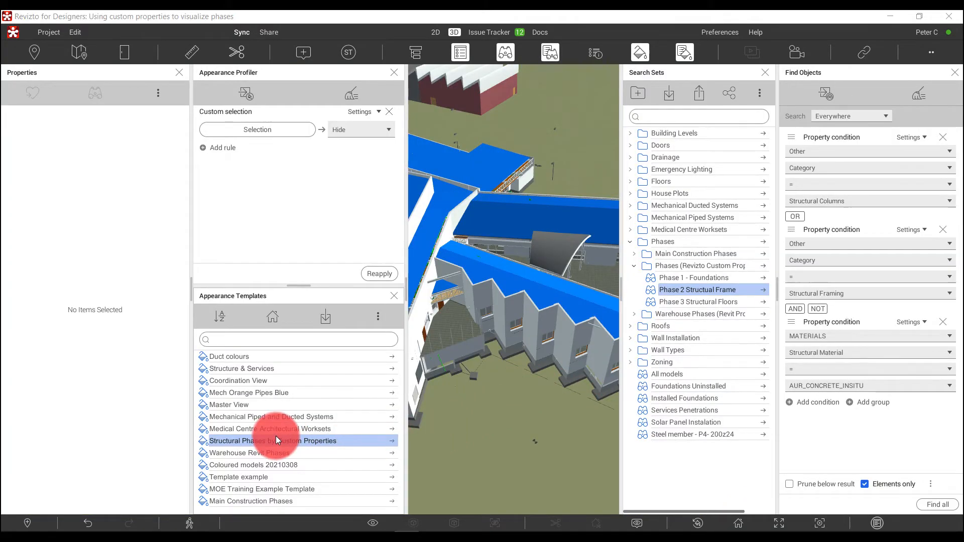
- Activate the "Structural Phases by Custom Properties" appearance template and fit the coloured structural models in the 3D view
click(393, 441)
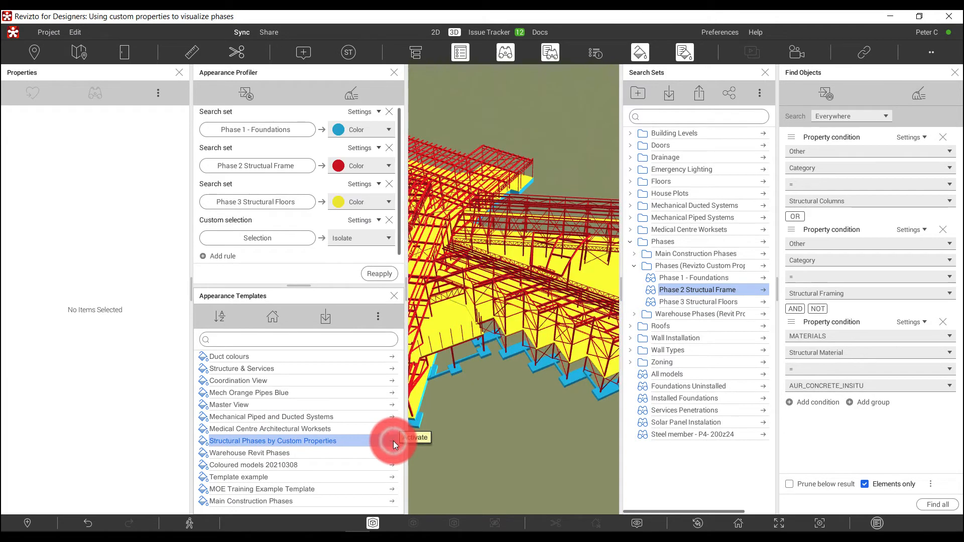
click(779, 523)
drag(559, 328, 534, 327)
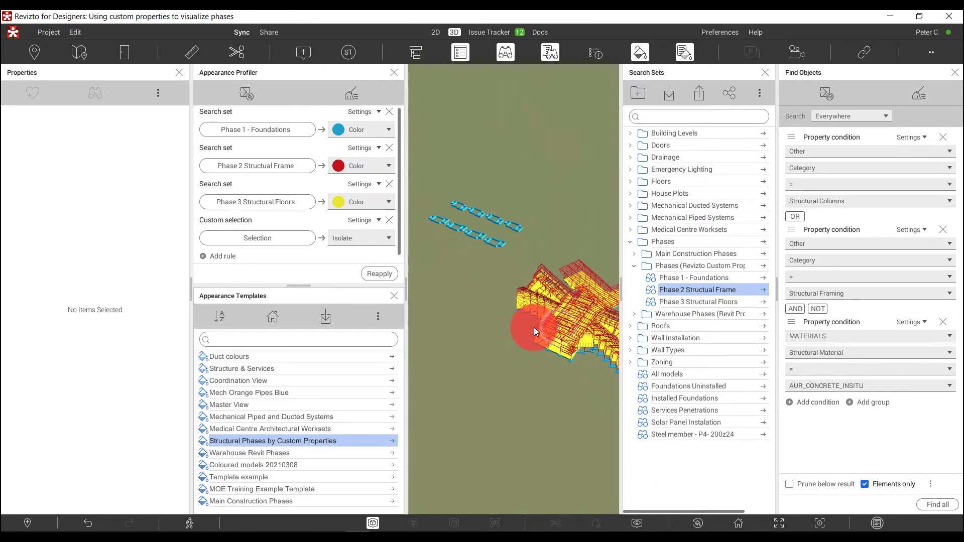
middle_drag(580, 331, 472, 321)
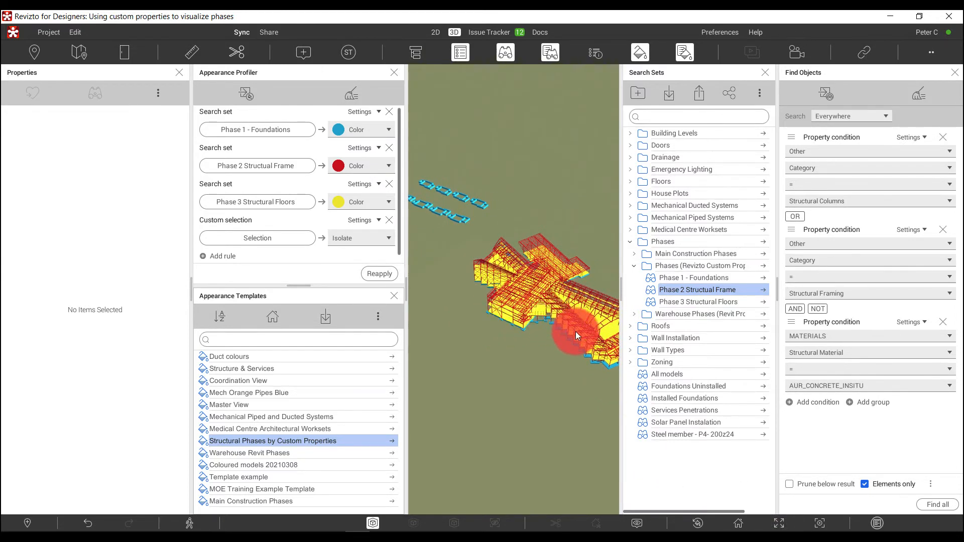
drag(587, 333, 482, 383)
drag(551, 379, 515, 298)
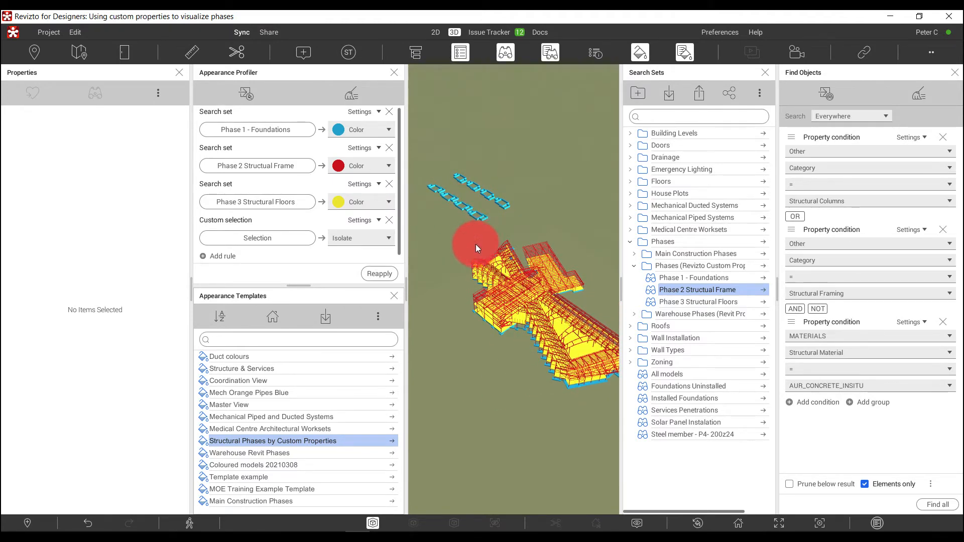
mouse_move(561, 364)
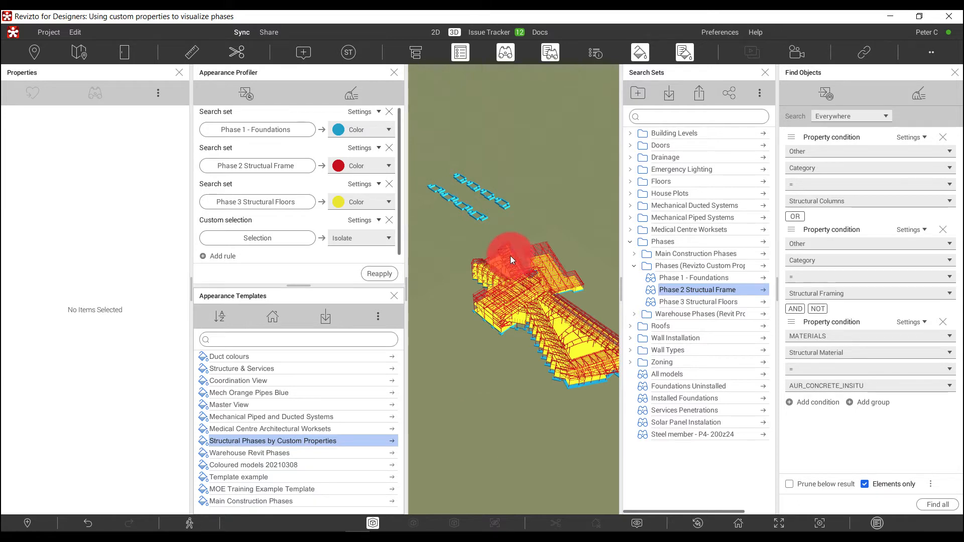
- Run the "Phase 1 - Foundations" and "Phase 2 Structual Frame" search sets and show the common properties of the structural frame objects
click(763, 279)
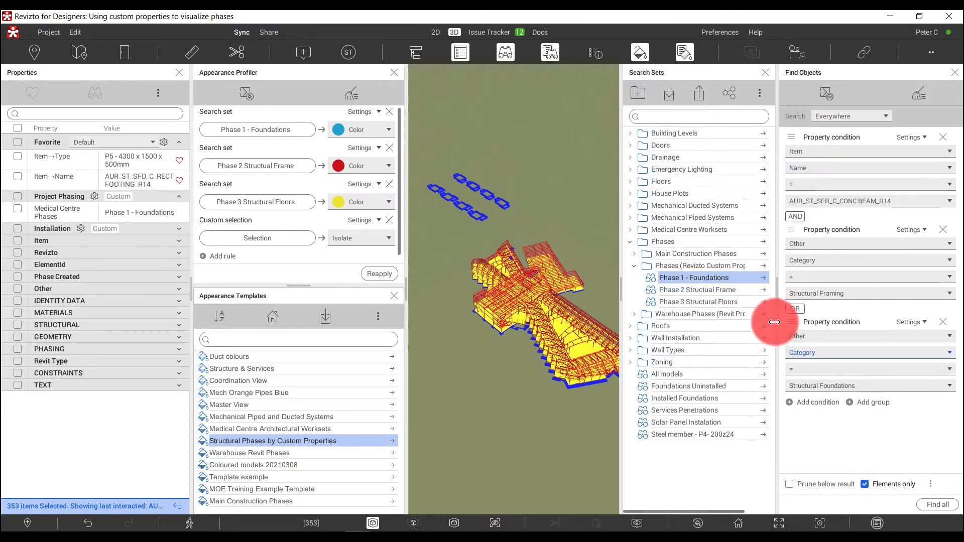
click(763, 291)
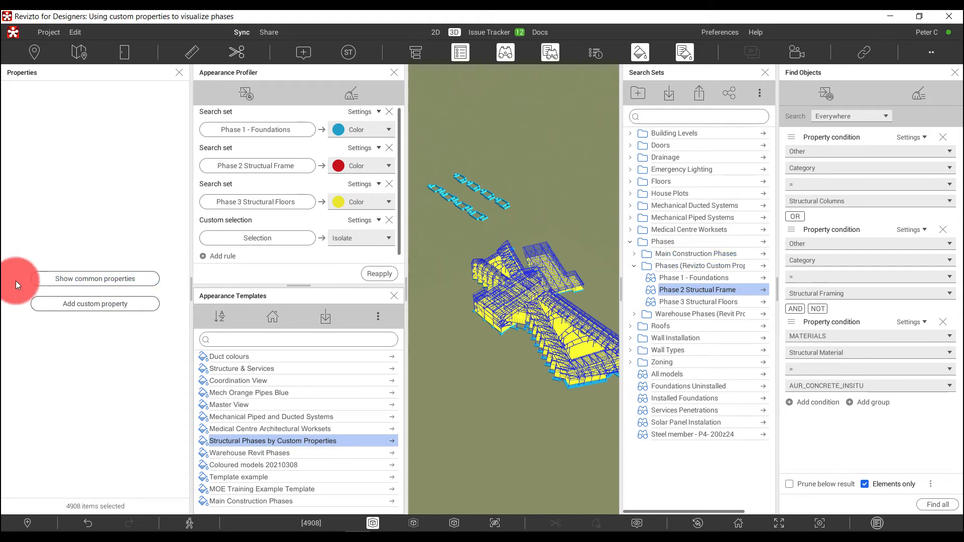
click(56, 278)
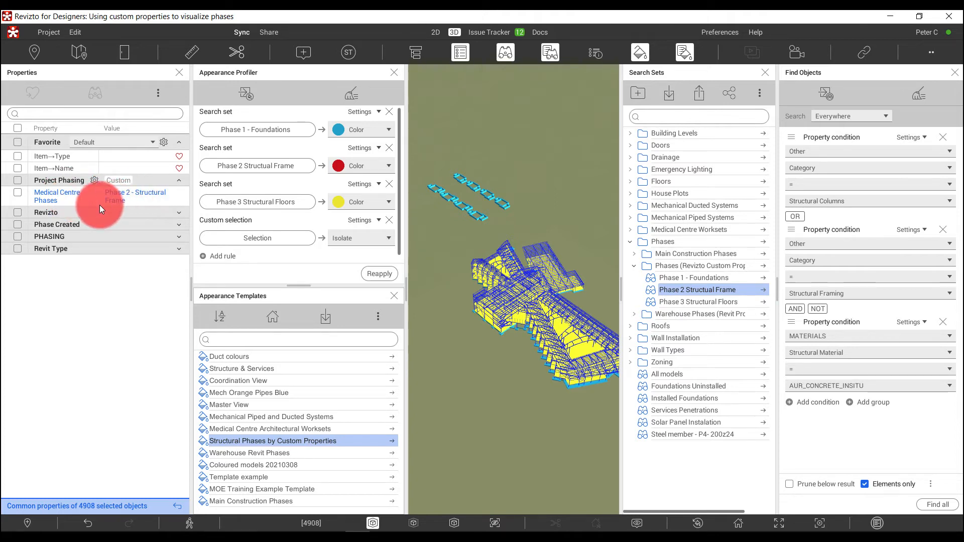
click(764, 290)
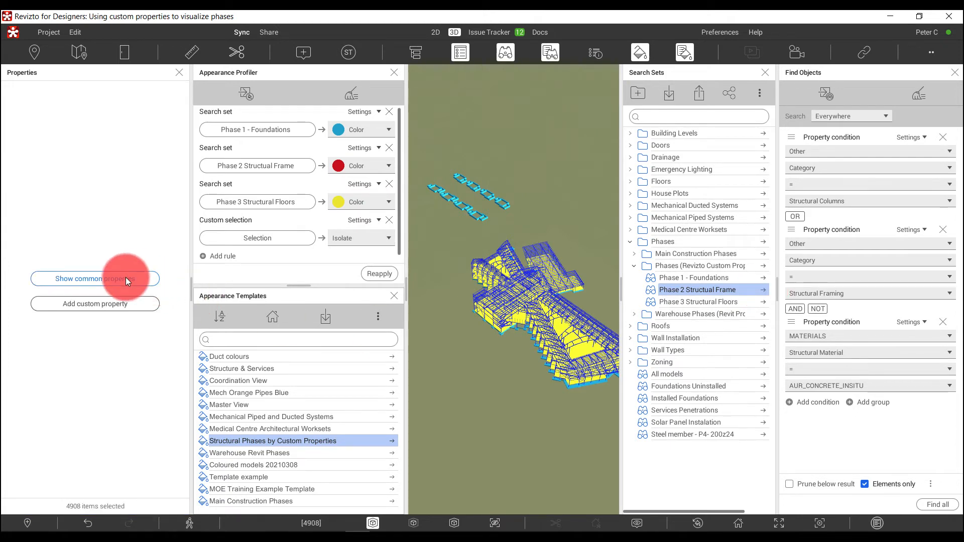
click(126, 279)
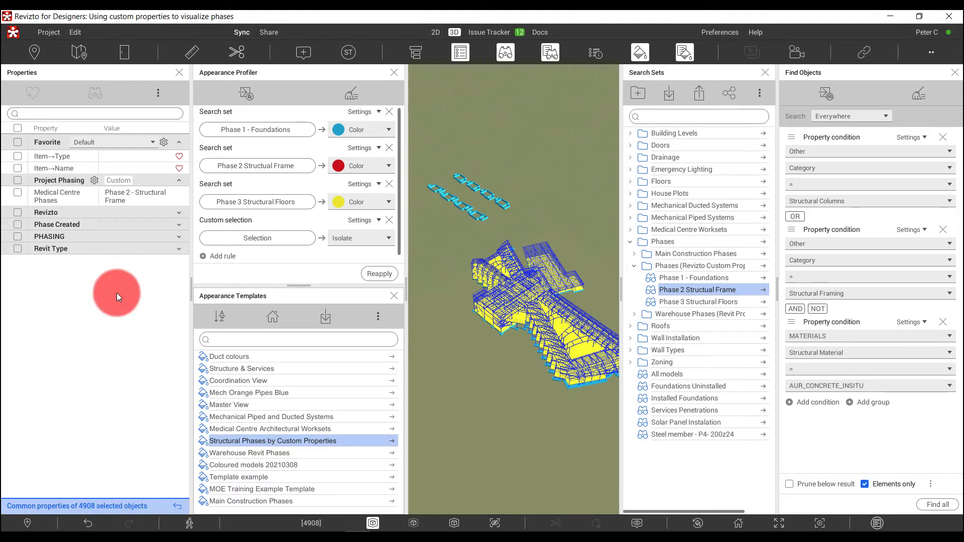
click(159, 94)
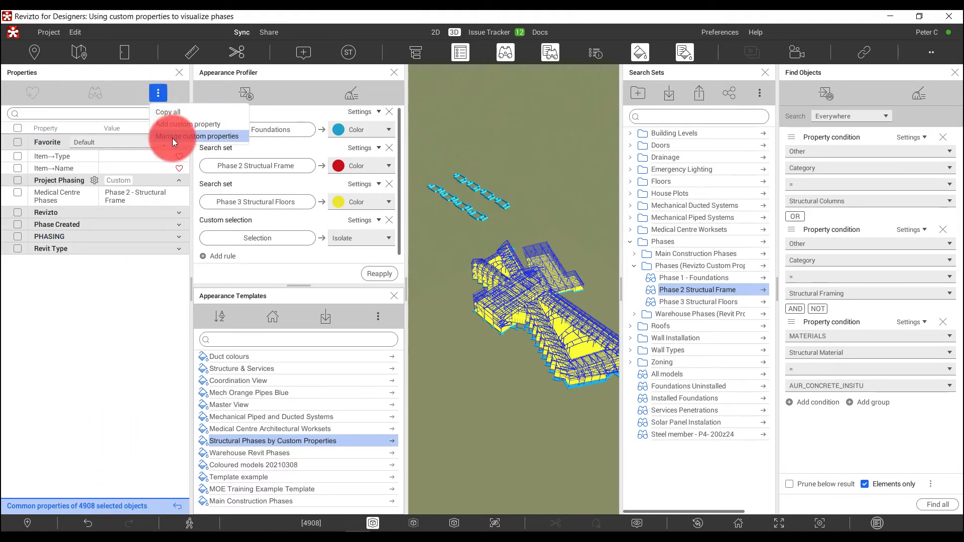
click(174, 124)
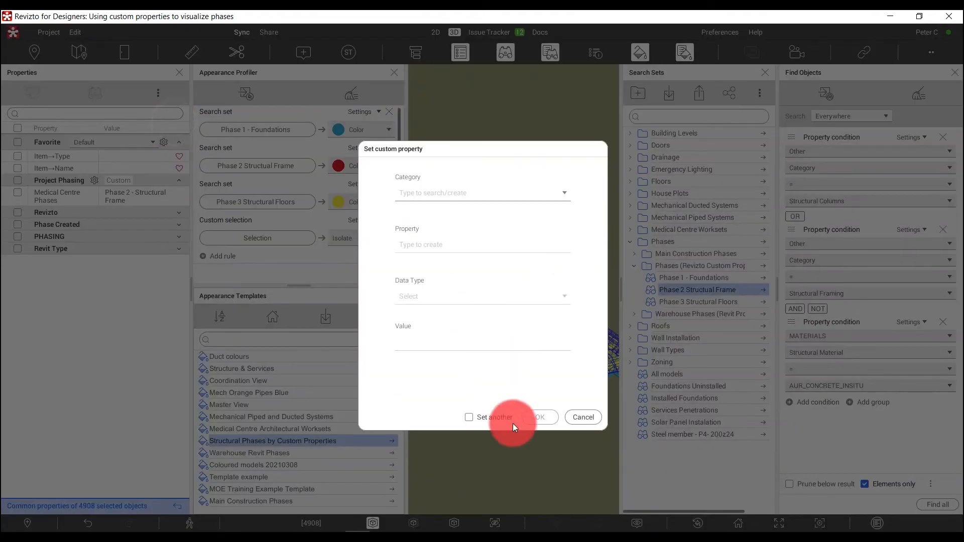
click(579, 417)
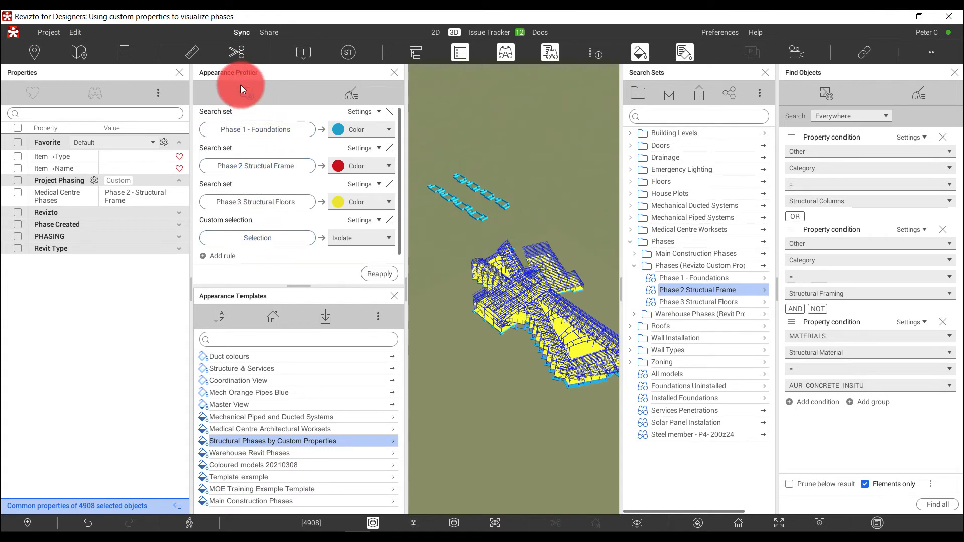
- In the Civil Demo Project, select all objects of the Wall Foundation search set and show their common properties
click(235, 232)
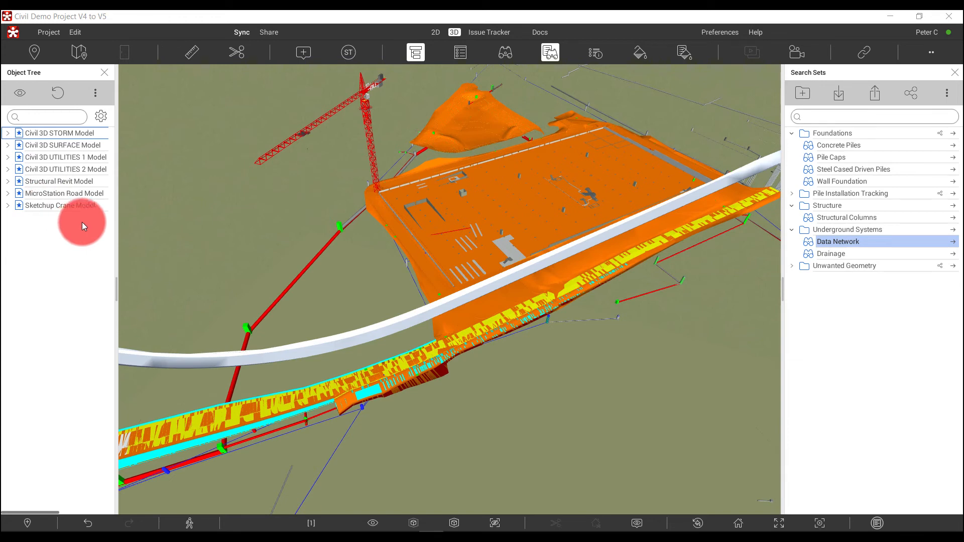
click(904, 317)
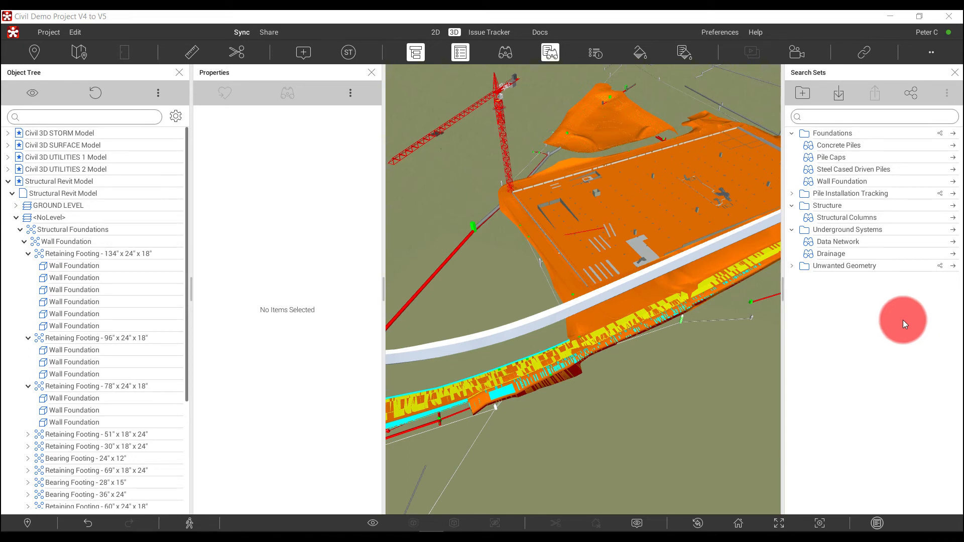
click(954, 183)
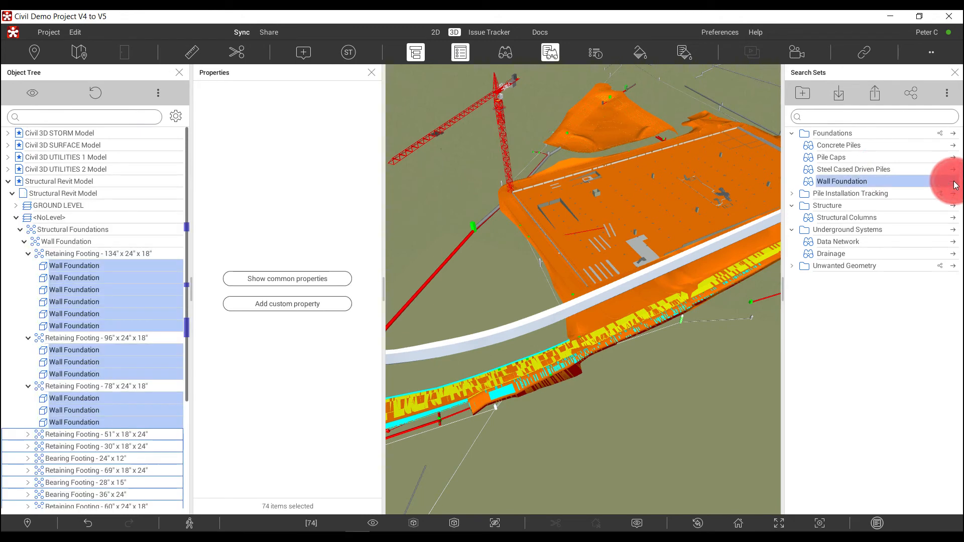
click(275, 278)
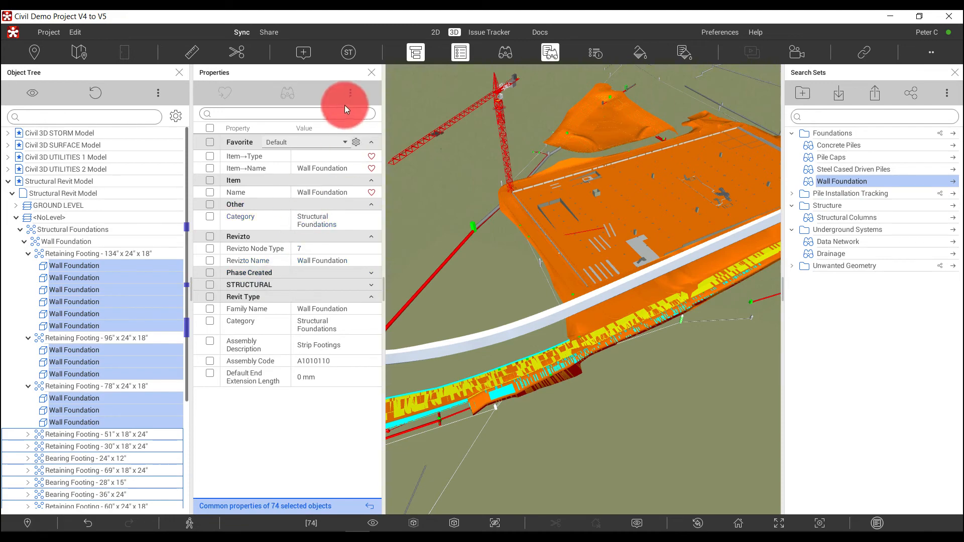
- Set a custom property on the selected wall foundations with category Phases, property Construction Sequence and value "Phase 7 - Wall Foundations"
click(350, 92)
click(363, 132)
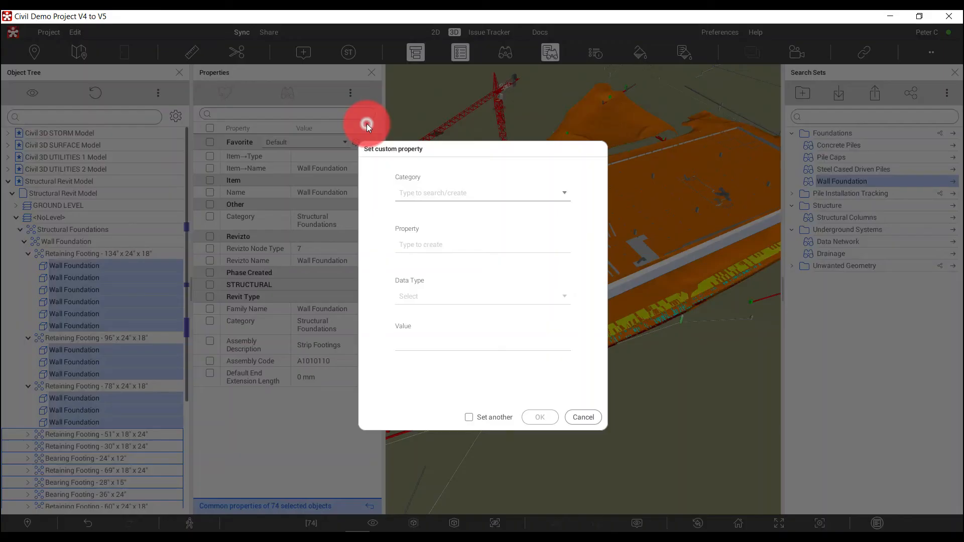
click(429, 195)
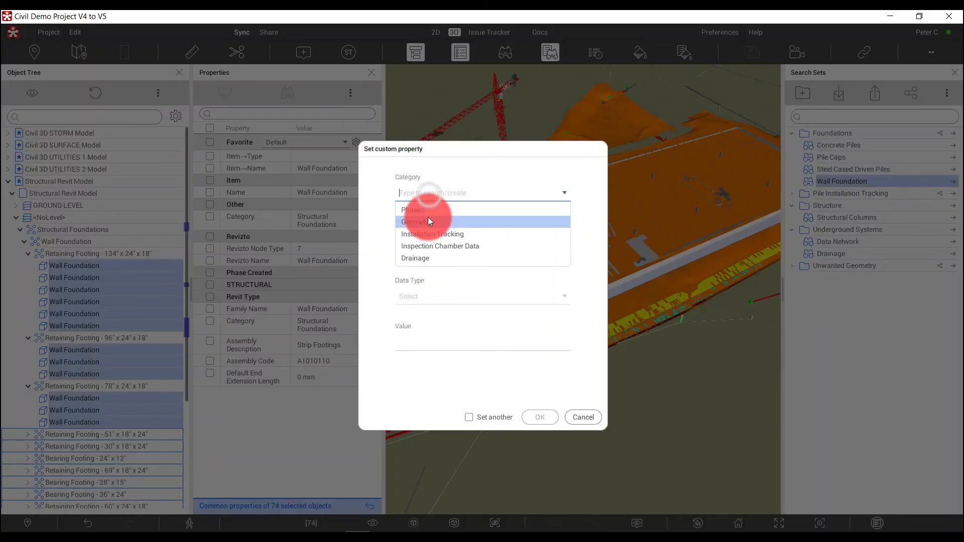
click(425, 210)
click(416, 256)
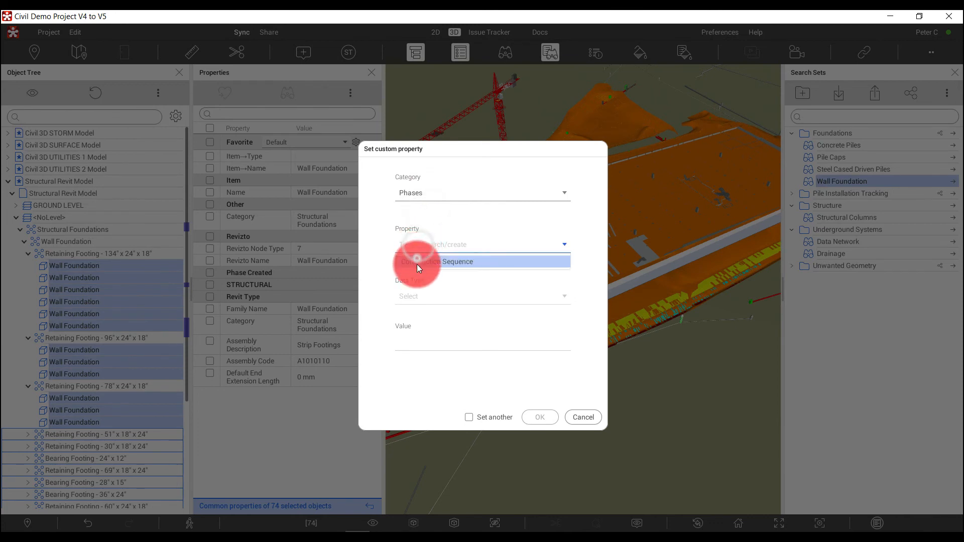
click(416, 264)
click(413, 342)
click(438, 342)
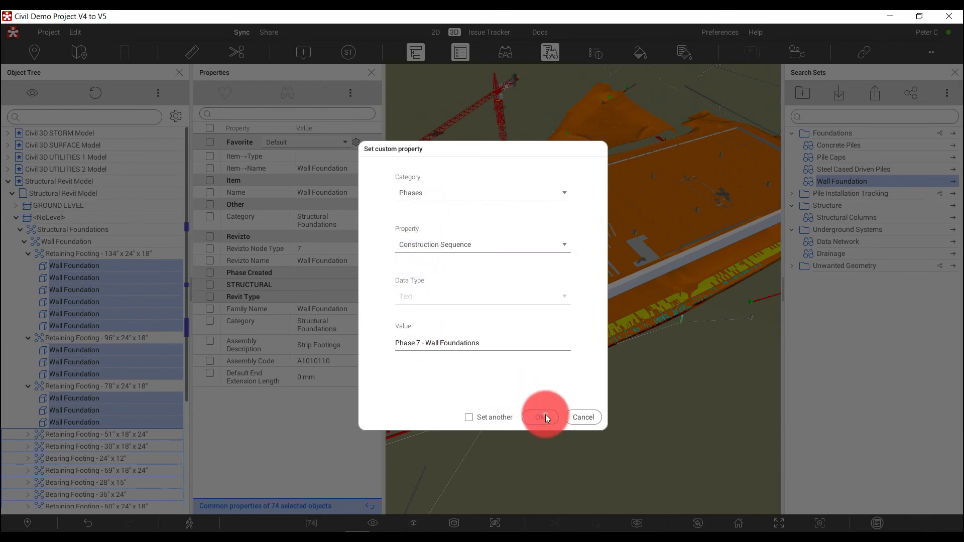
click(540, 417)
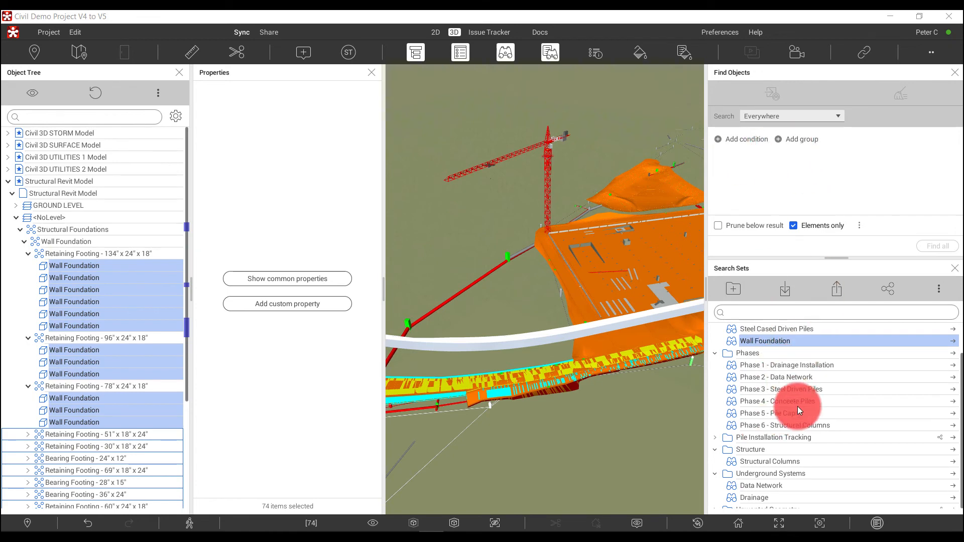
- Create a new search from the wall foundations' Construction Sequence property and find all matching objects
click(952, 341)
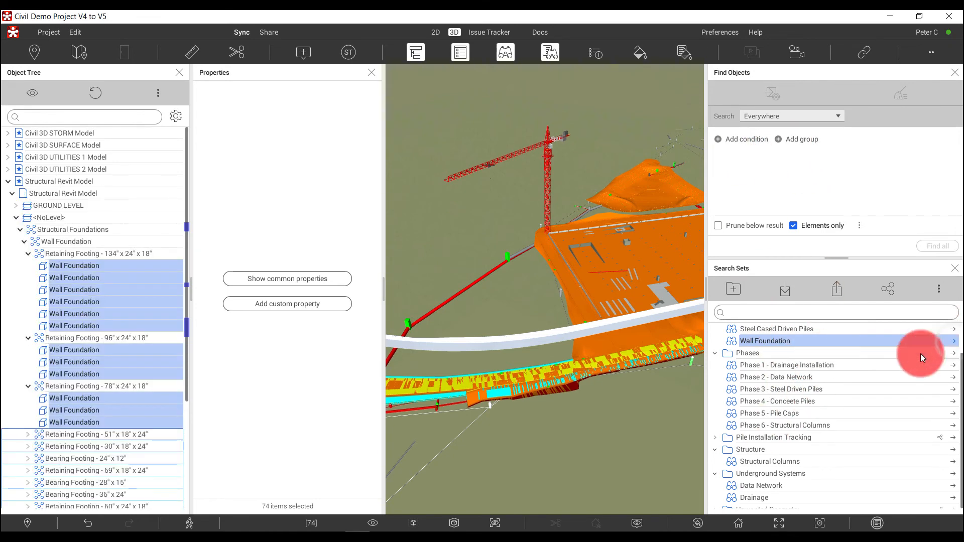
click(252, 282)
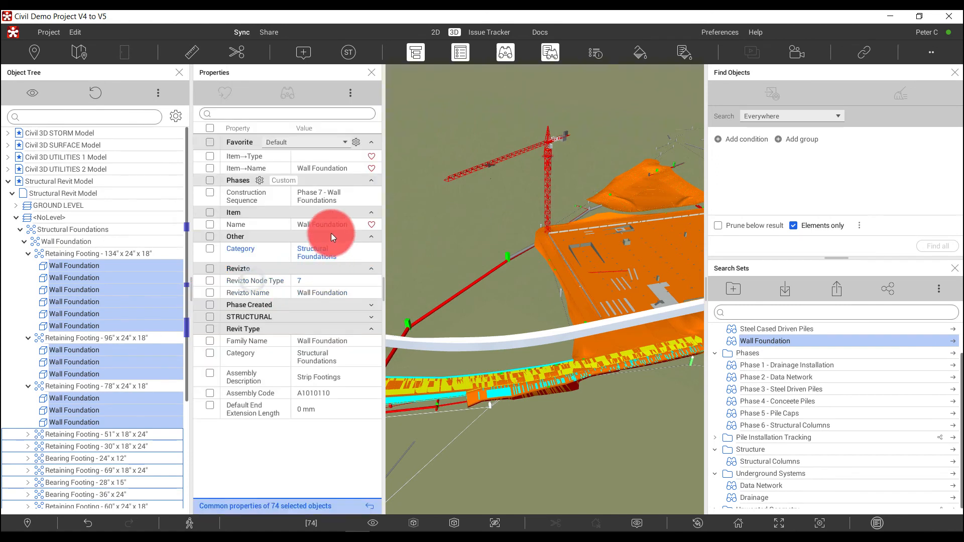
click(211, 193)
click(288, 93)
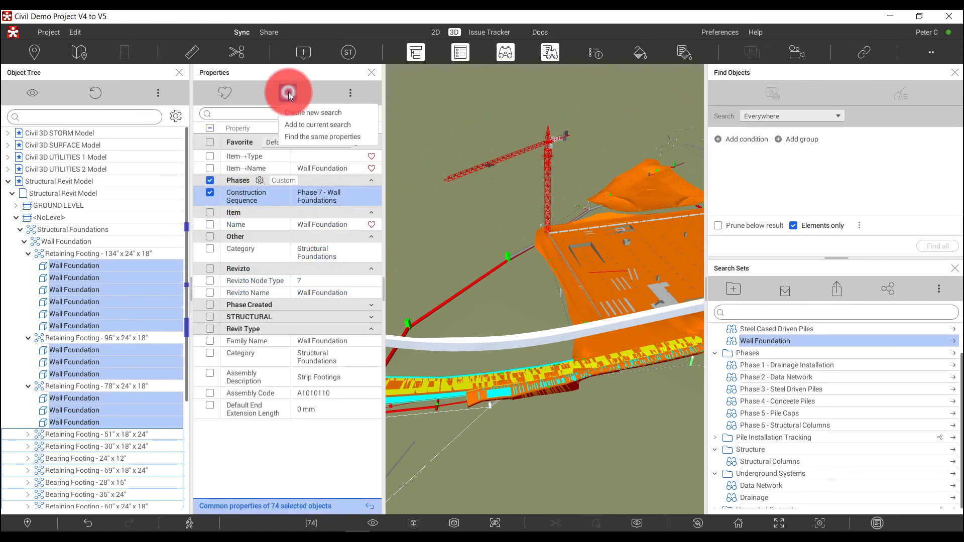
click(308, 112)
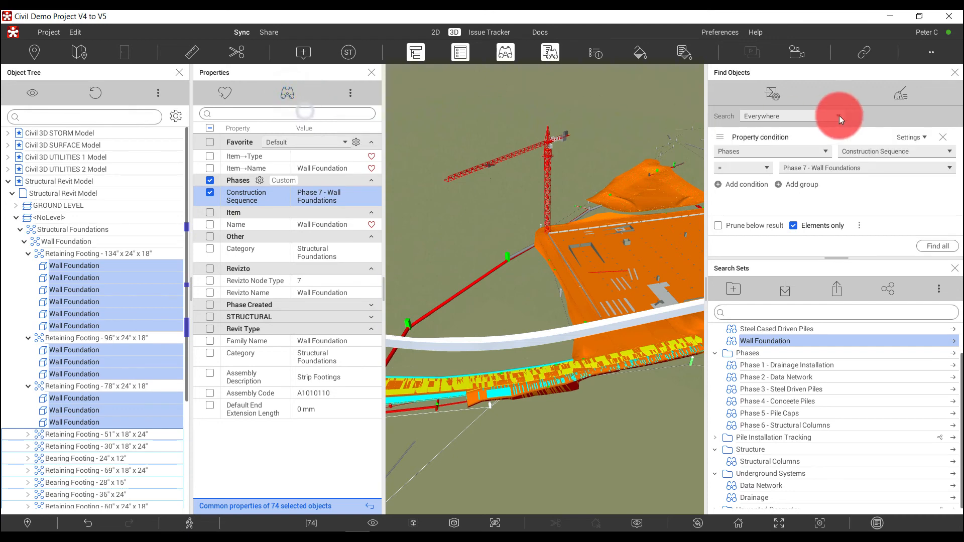
click(935, 246)
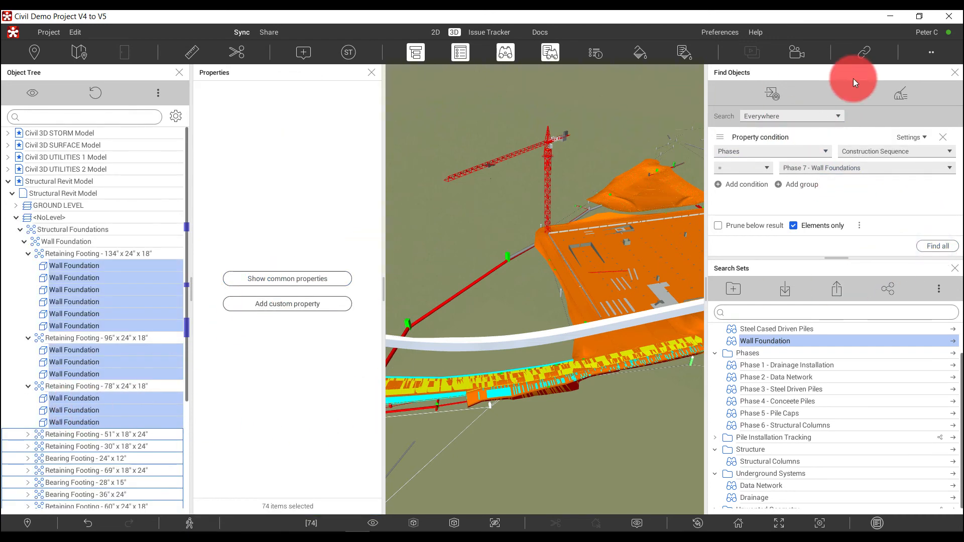
- Save the current search as a new search set named "Phase 7 - Wall Foundations" in the Phases folder
click(773, 94)
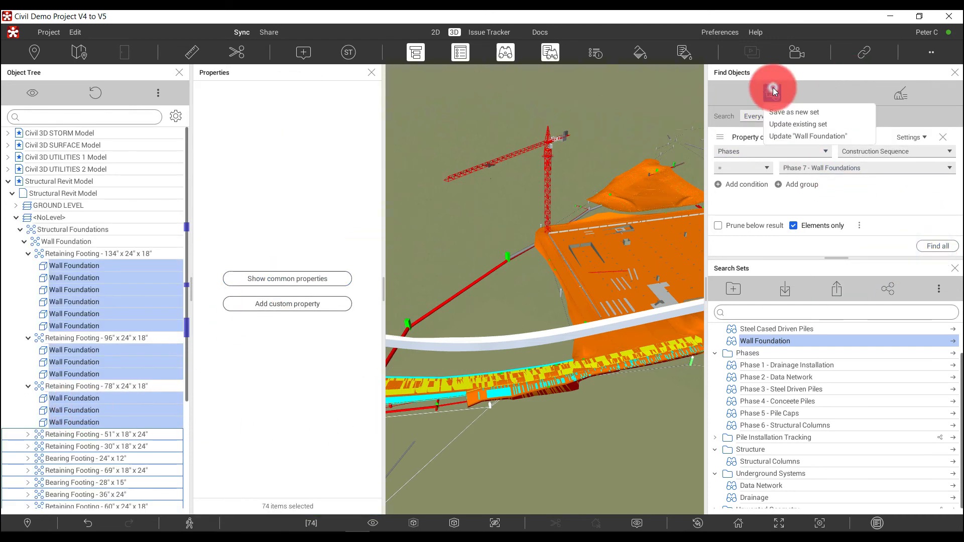
click(784, 111)
click(423, 234)
text(Phase 7 - Wall Foundations)
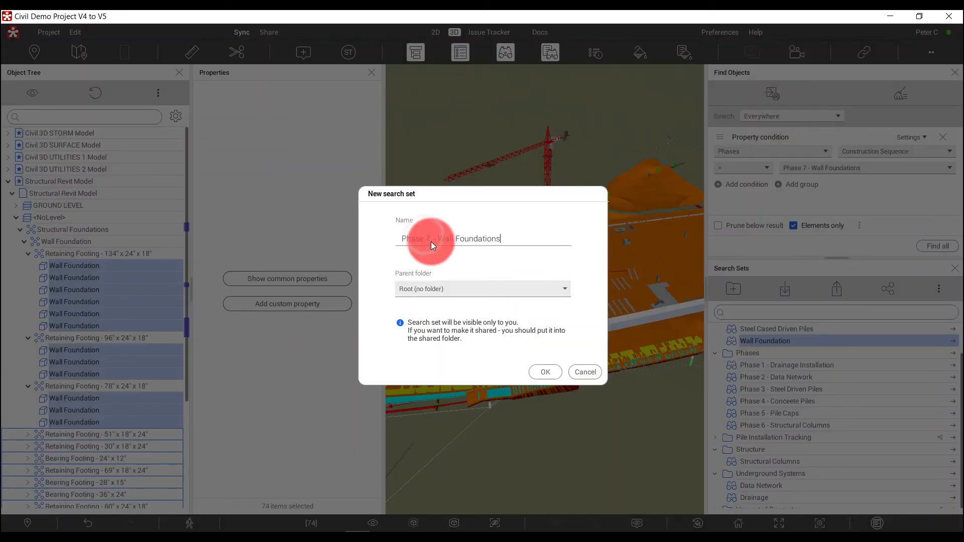
click(453, 288)
click(453, 288)
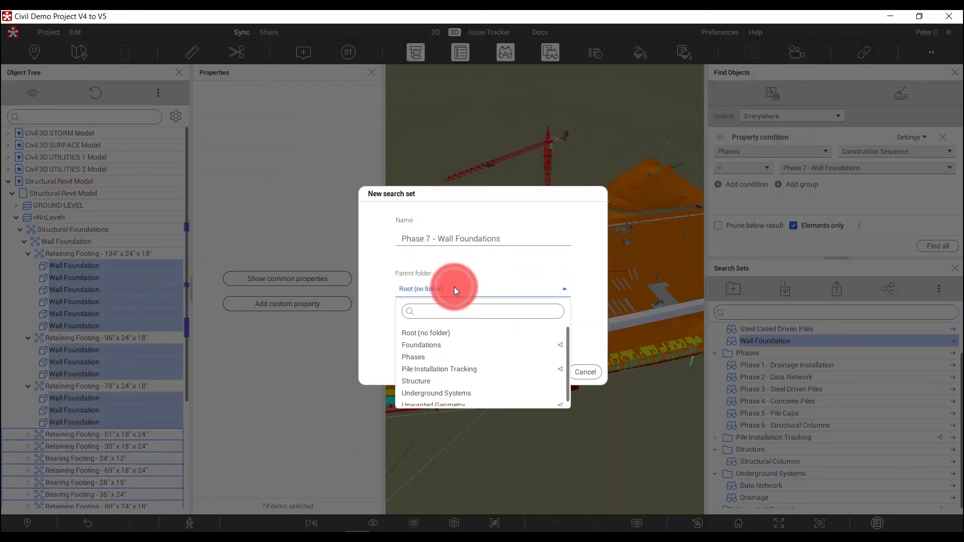
click(426, 358)
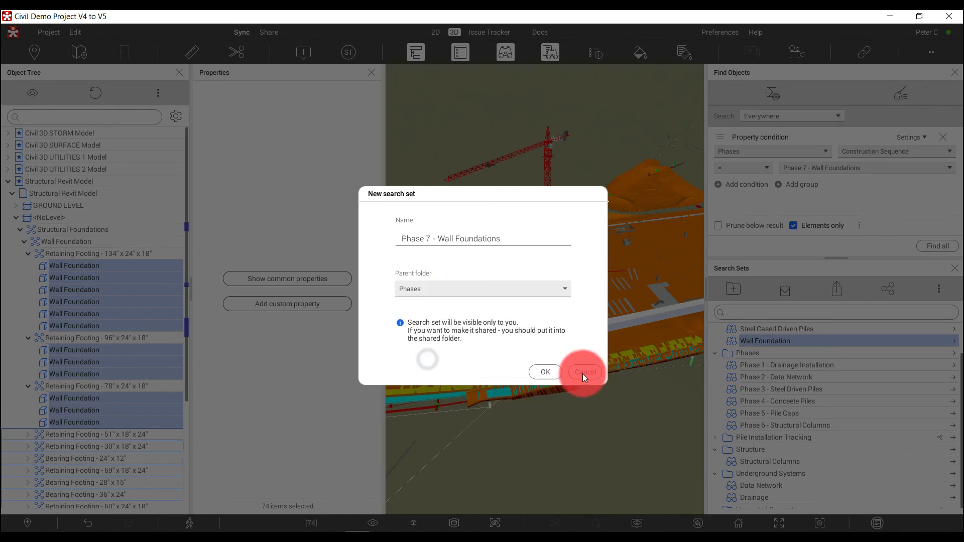
click(545, 372)
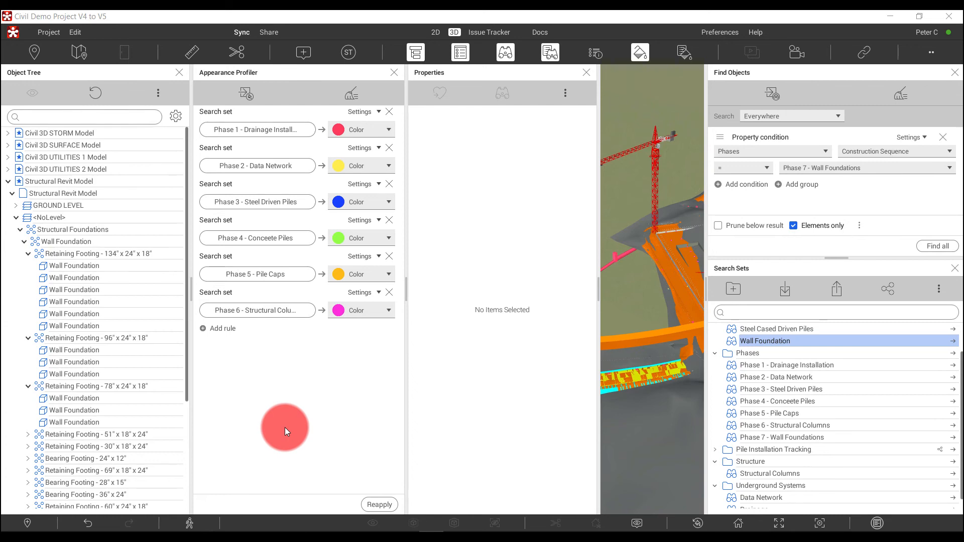
- Add an appearance rule for the "Phase 7 - Wall Foundations" search set that colours its objects turquoise, hex 43FFD9
click(218, 327)
click(224, 354)
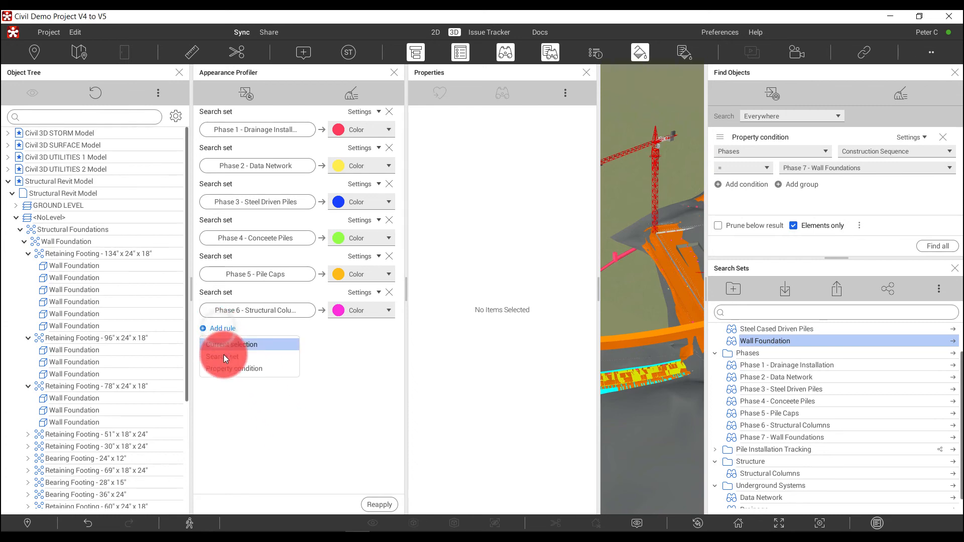
click(437, 309)
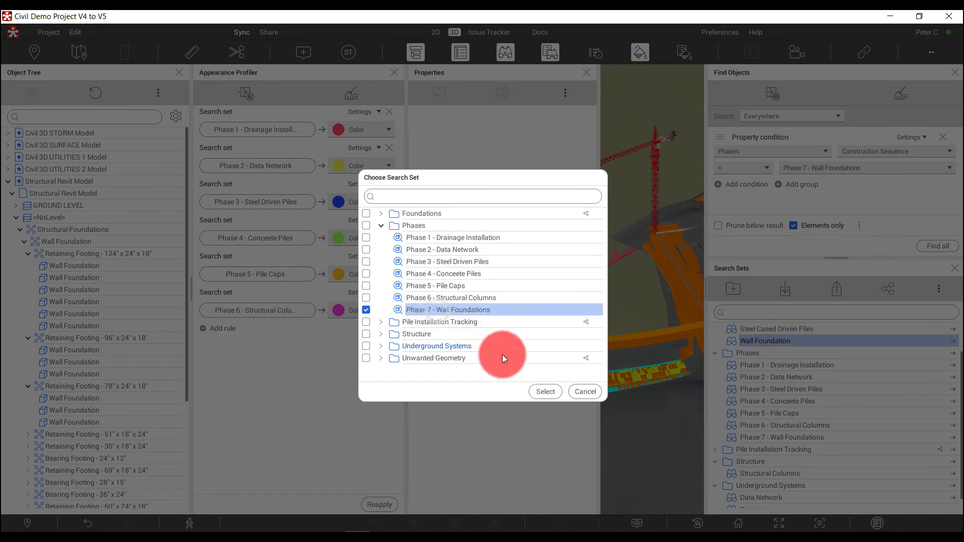
click(545, 392)
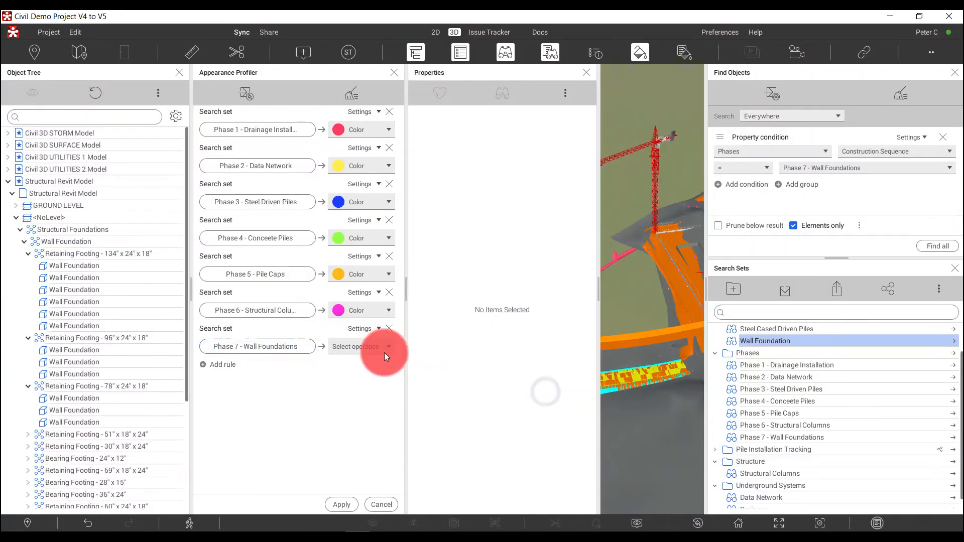
click(374, 347)
click(348, 381)
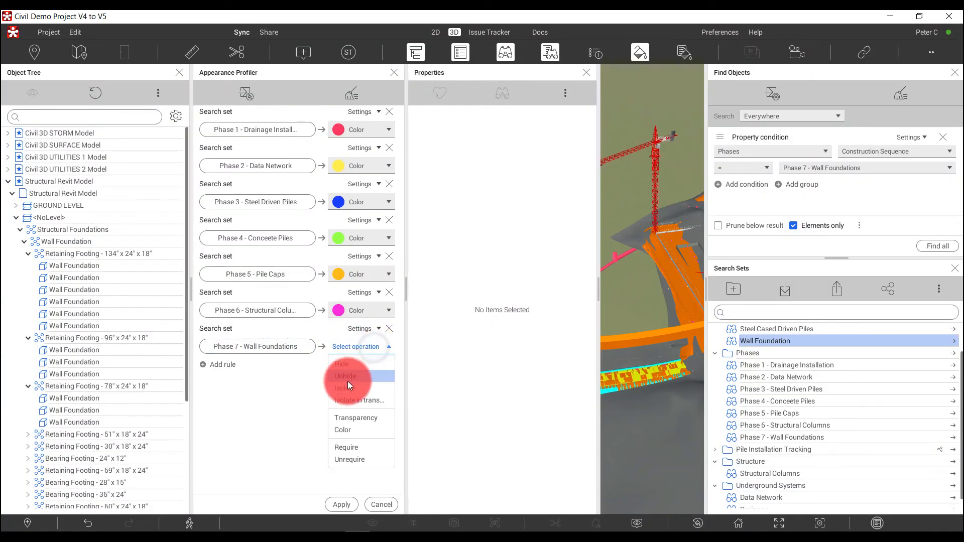
click(343, 430)
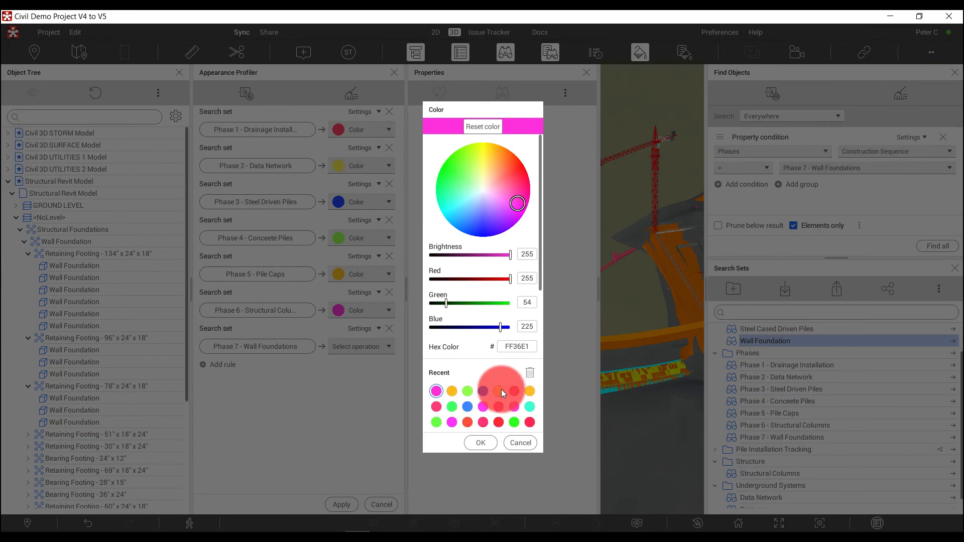
click(527, 405)
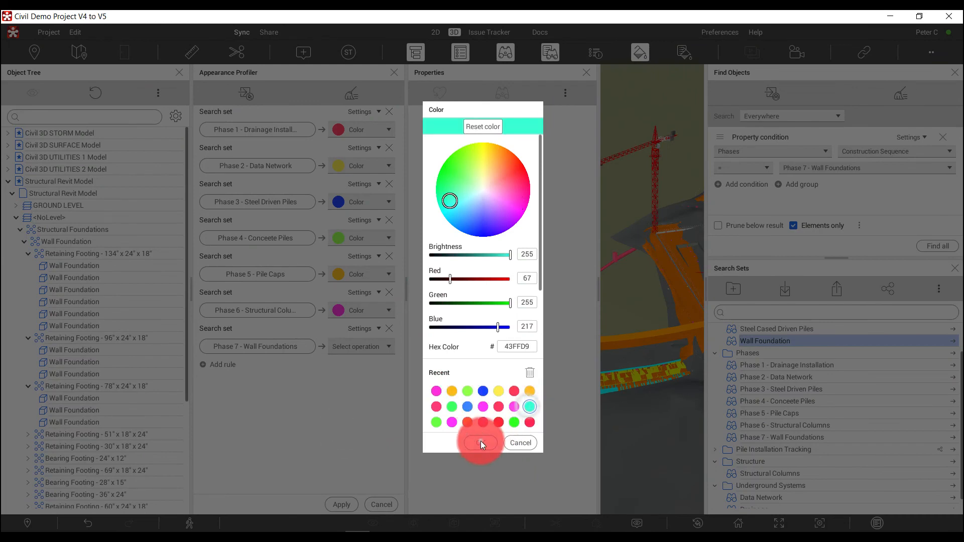
click(480, 443)
click(323, 393)
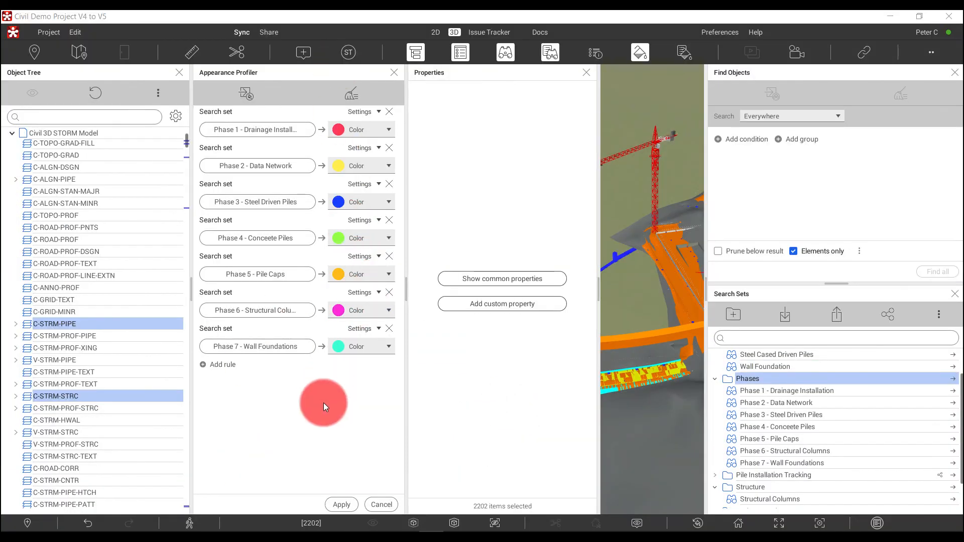
- Select all objects of the Phases search set folder, add a rule that isolates the current selection and apply the rules
click(952, 379)
click(830, 178)
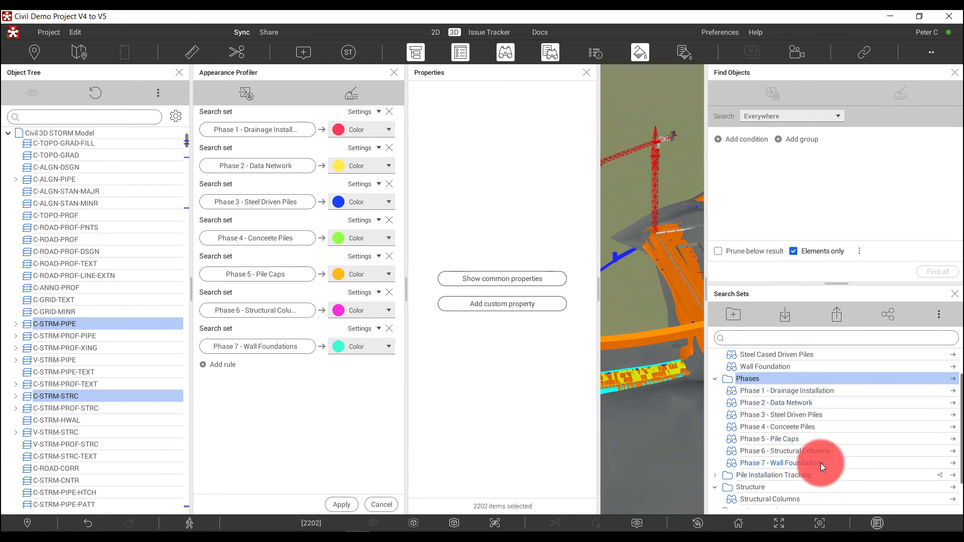
click(217, 365)
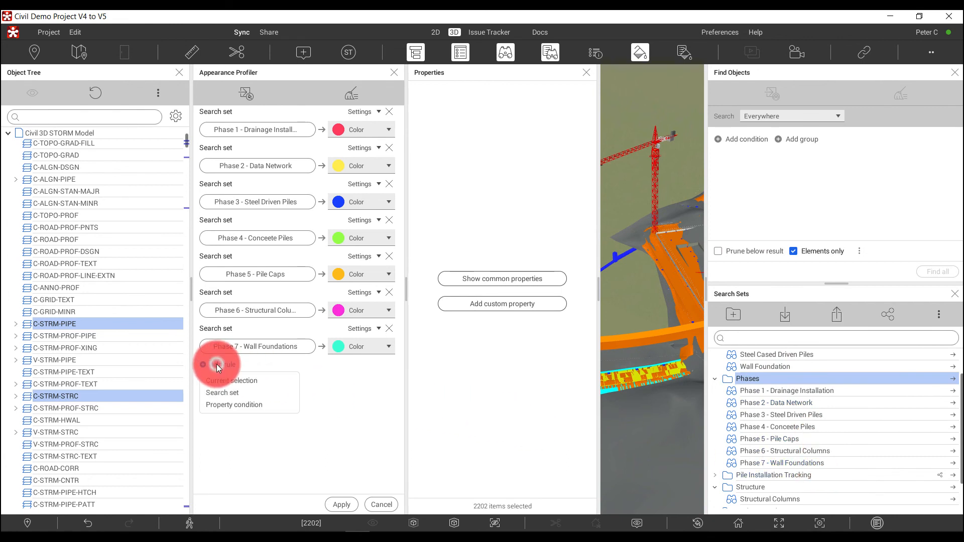
click(241, 384)
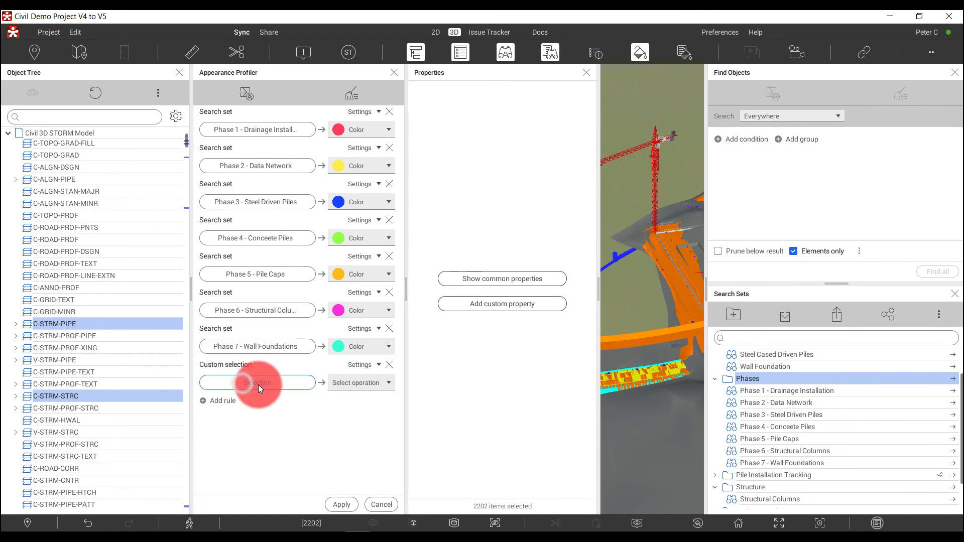
click(357, 384)
click(351, 425)
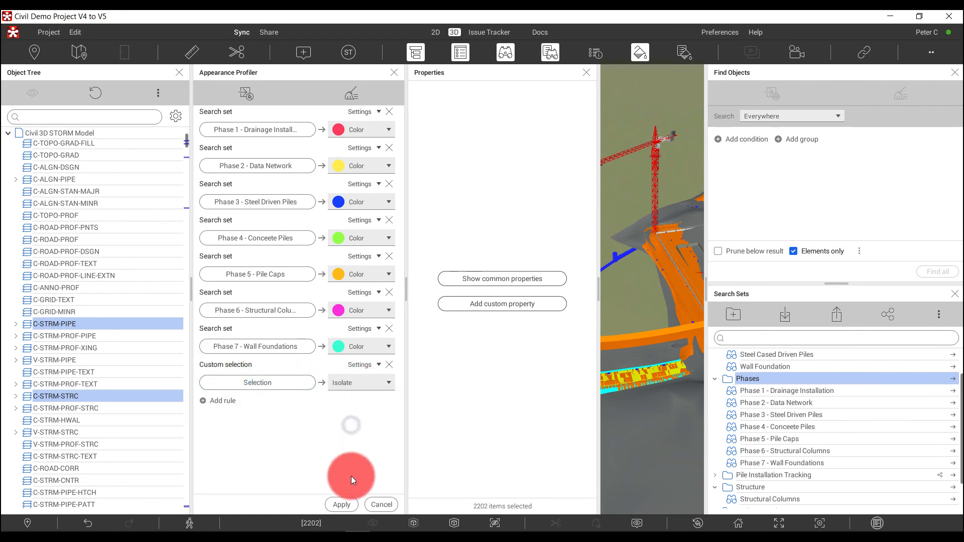
click(349, 505)
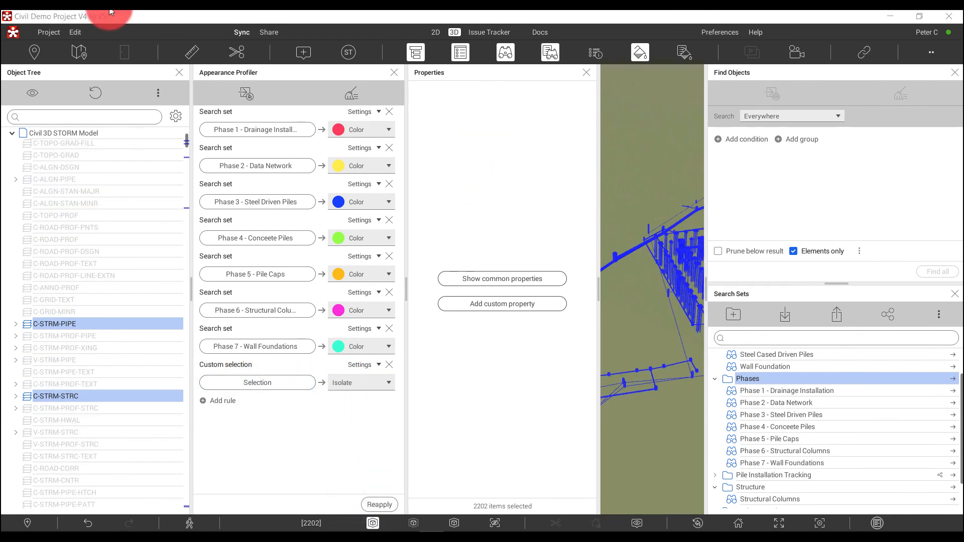
- Update the "Groundworks phases" appearance template with the current rules and reapply them
click(246, 93)
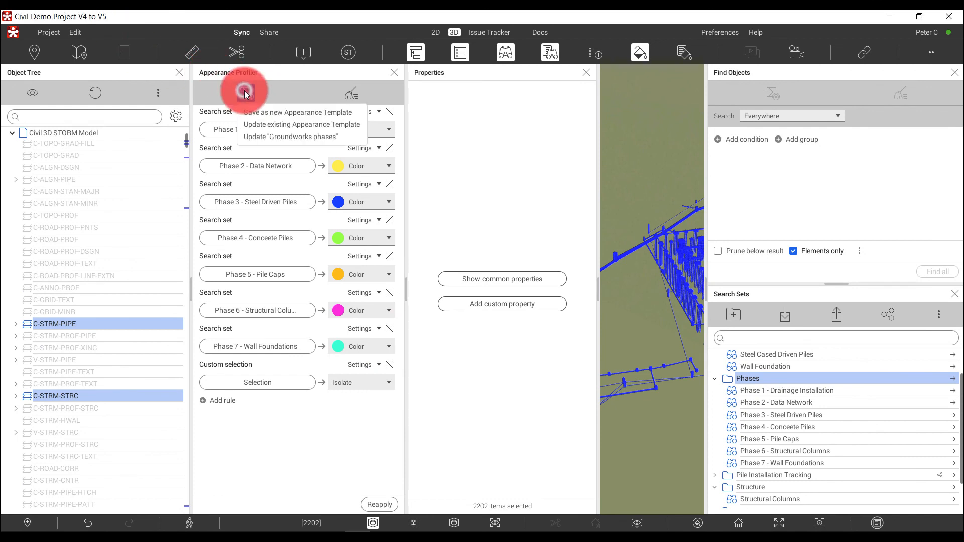
click(288, 137)
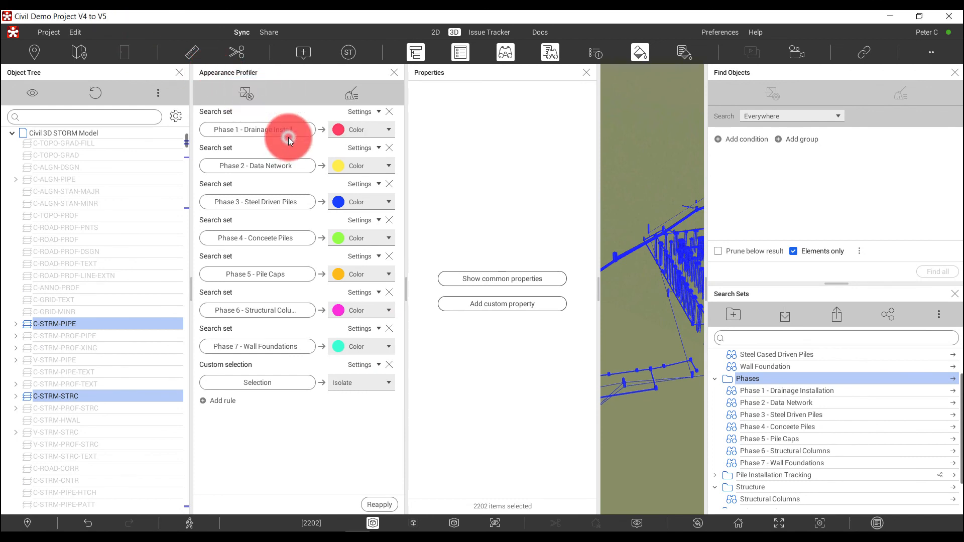
click(377, 504)
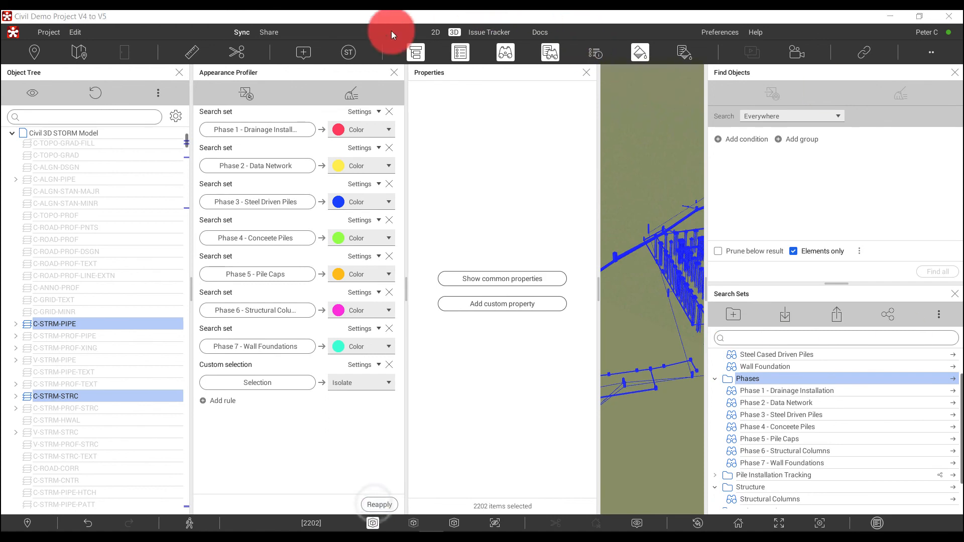
- Close all open side panels and return the model to its home view and default appearance
click(460, 52)
click(505, 52)
click(552, 52)
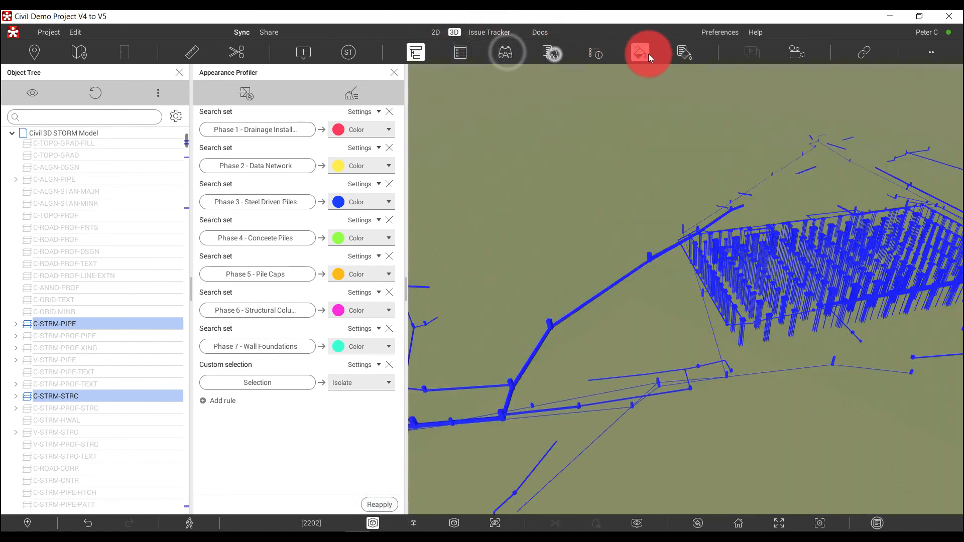
click(645, 52)
click(423, 52)
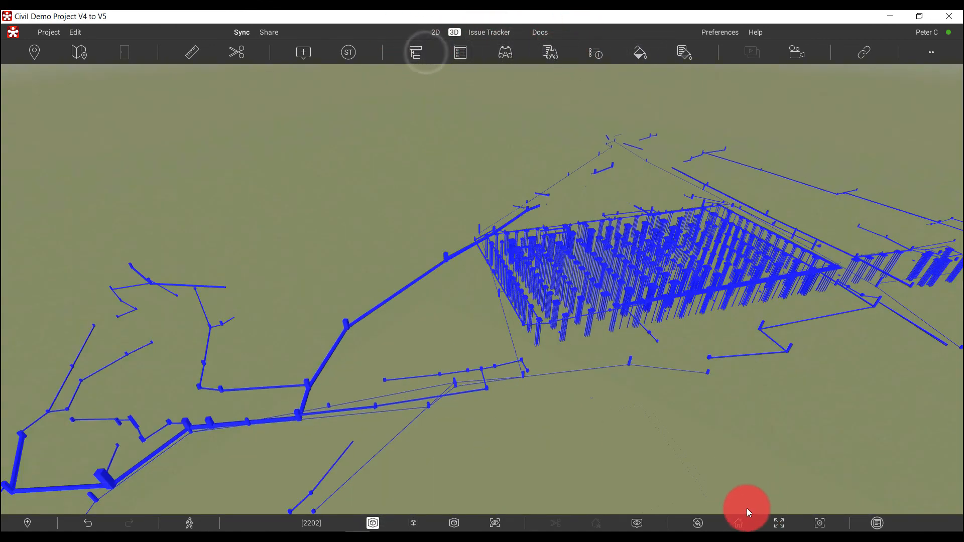
click(738, 522)
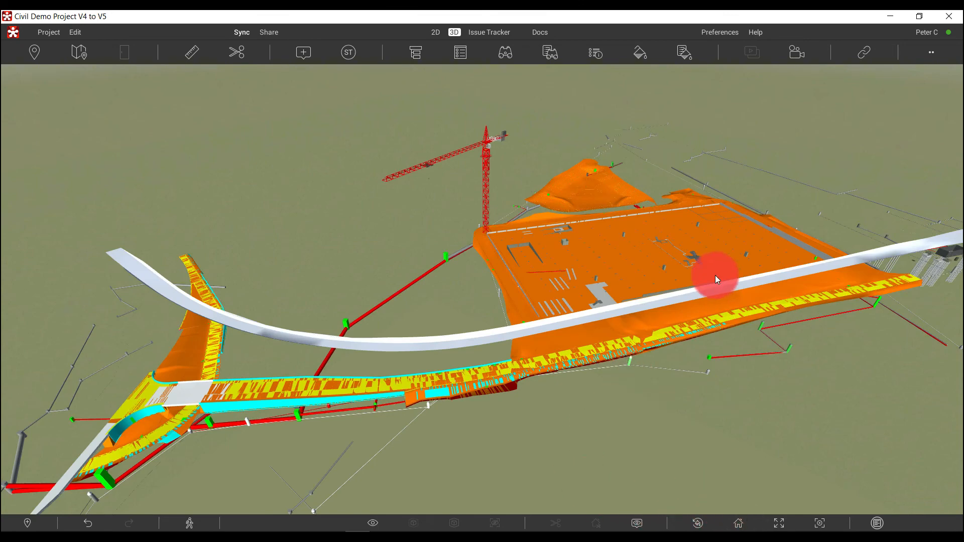
- Apply the "Groundworks phases" appearance template to the model and inspect the coloured phases around the foundations
click(681, 52)
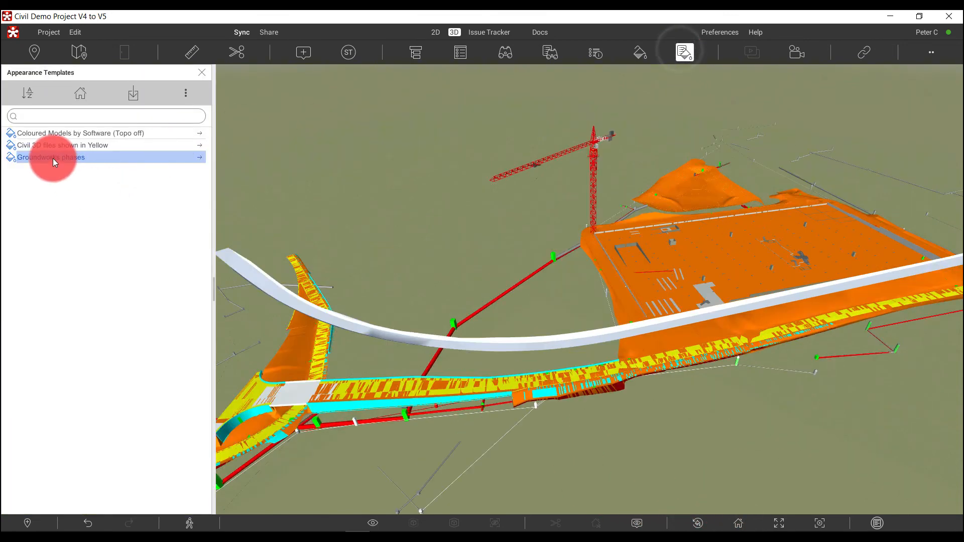
click(203, 159)
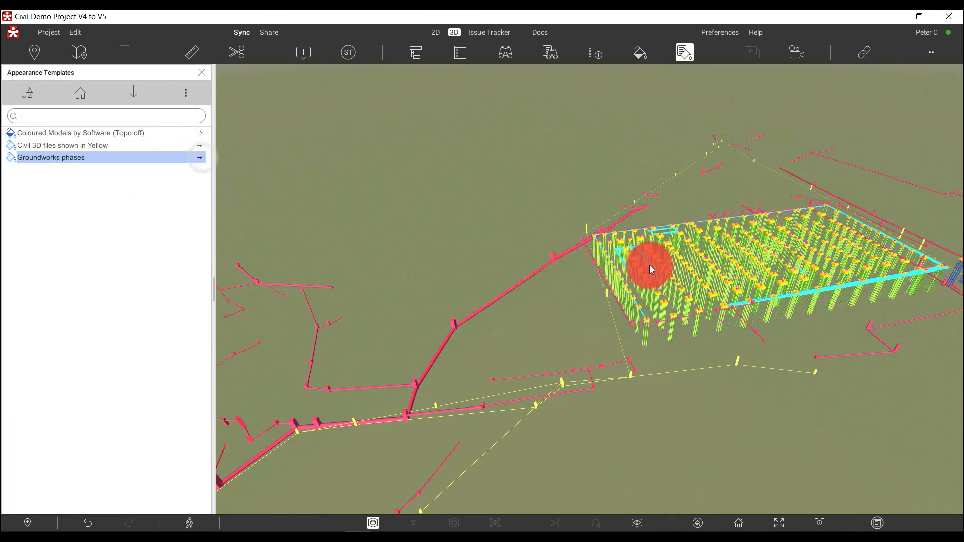
drag(644, 291, 754, 259)
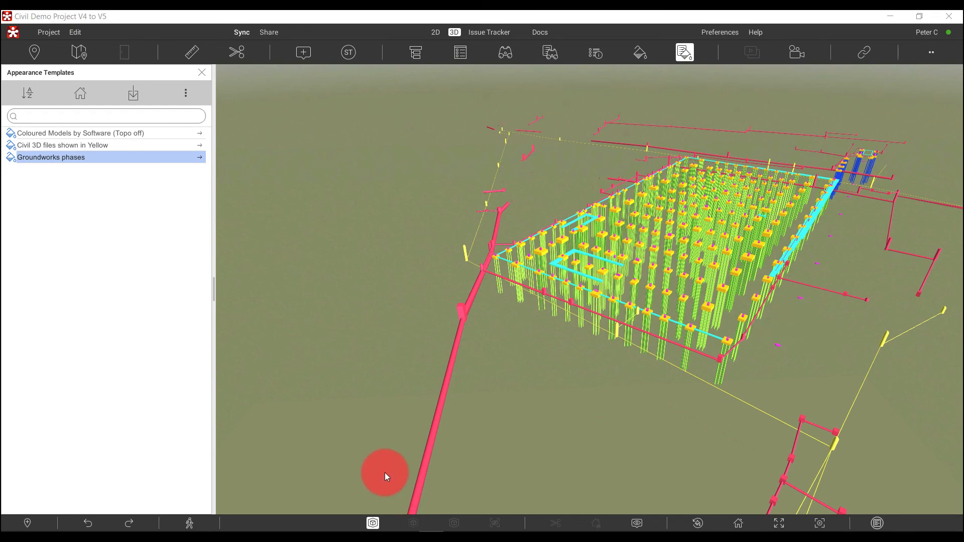
- Switch to the web browser with the Revizto Help Center page
click(112, 536)
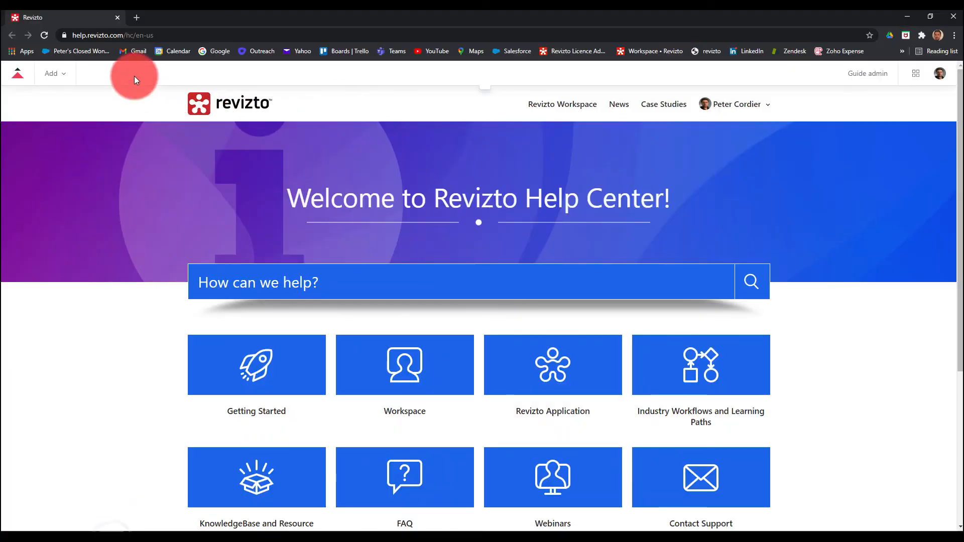